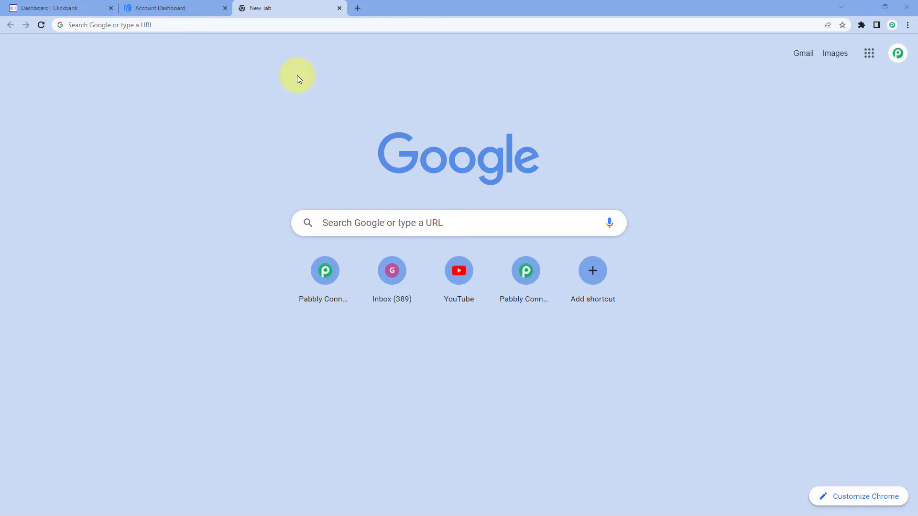
Open the Pabbly Connect website at pabbly.com/connect
type("pabbly.co")
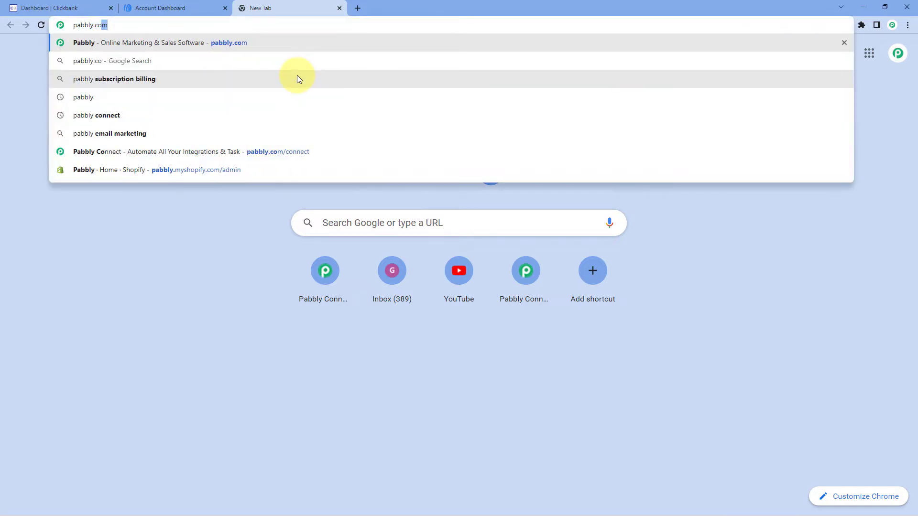
type("m/connec")
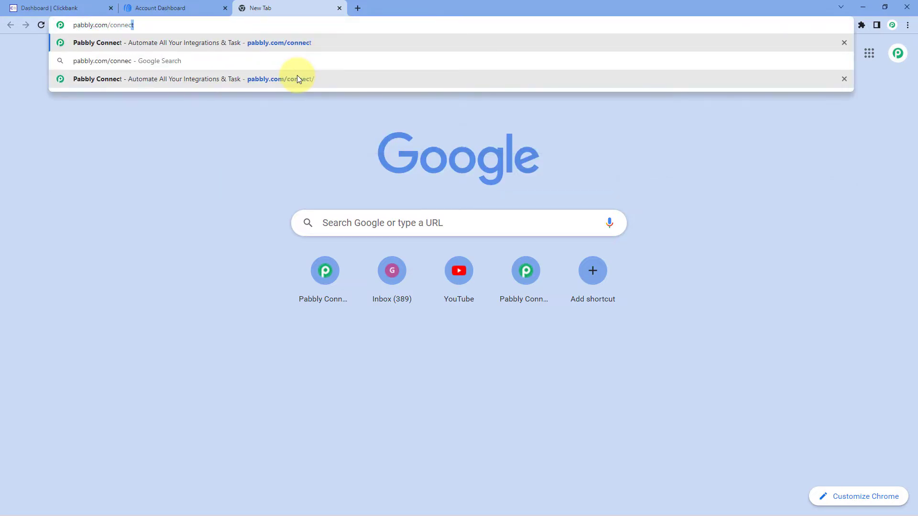
type("t")
key("Return")
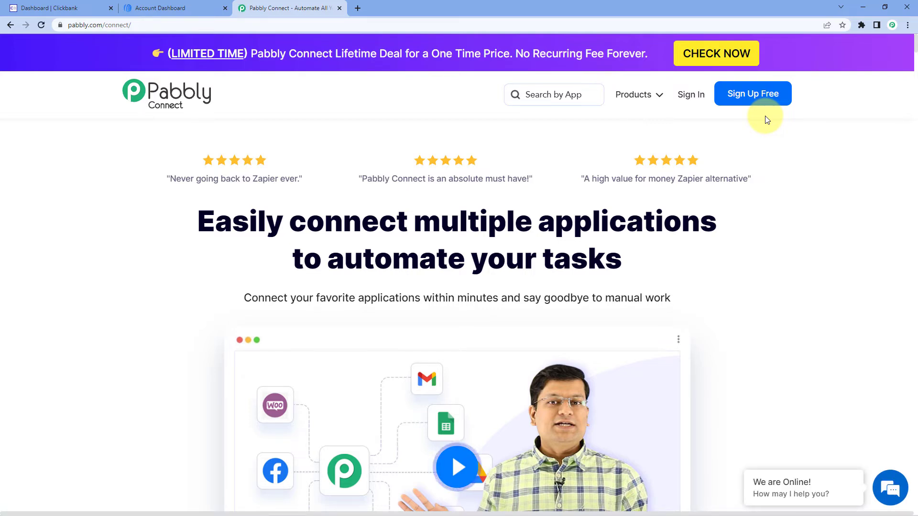
Sign in to the Pabbly account and access the Pabbly Connect app
left_click(690, 99)
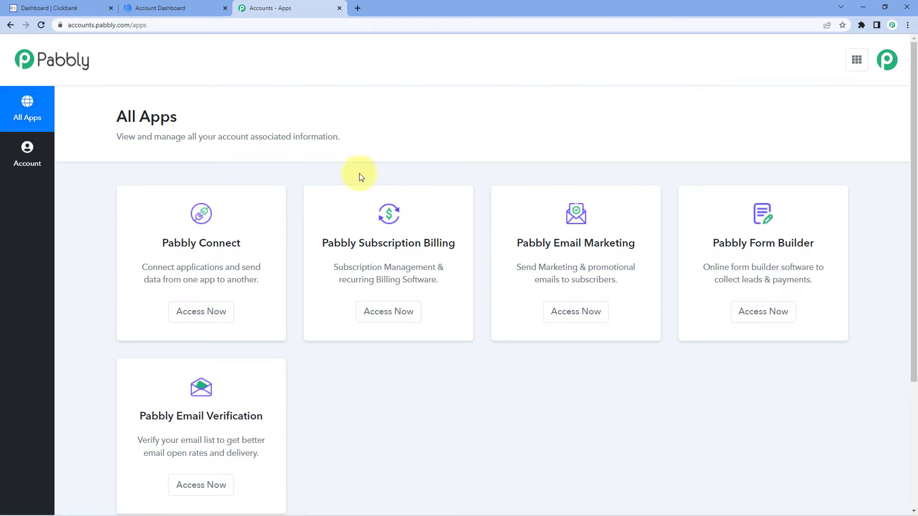
scroll(451, 139, "down", 1)
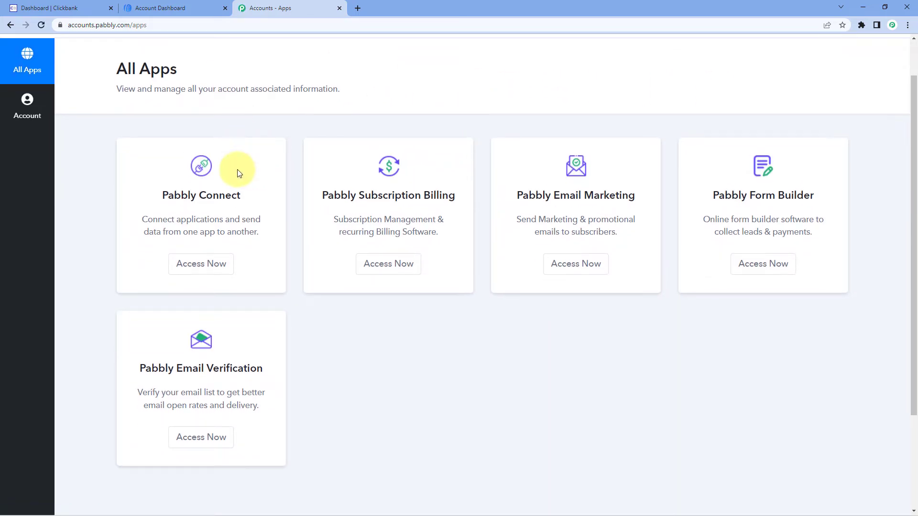
left_click(203, 274)
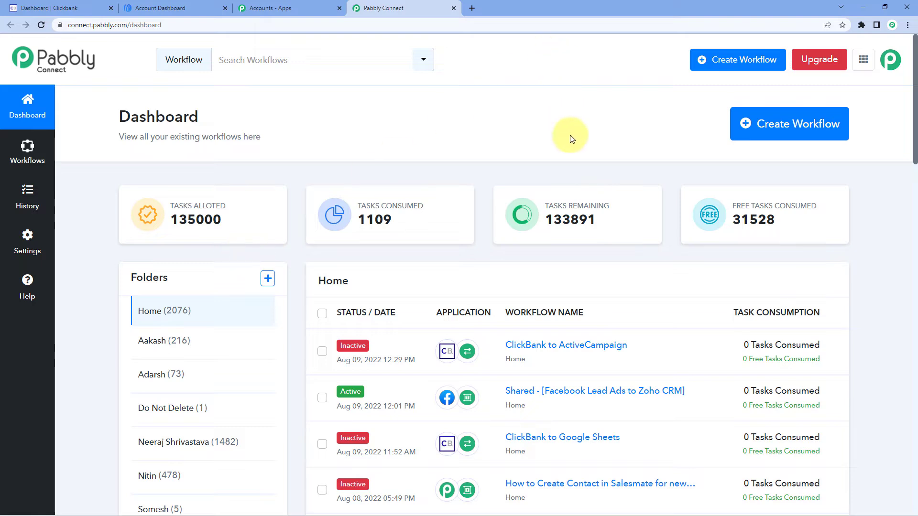
Create a new workflow named "ClickBank to Aweber"
left_click(769, 70)
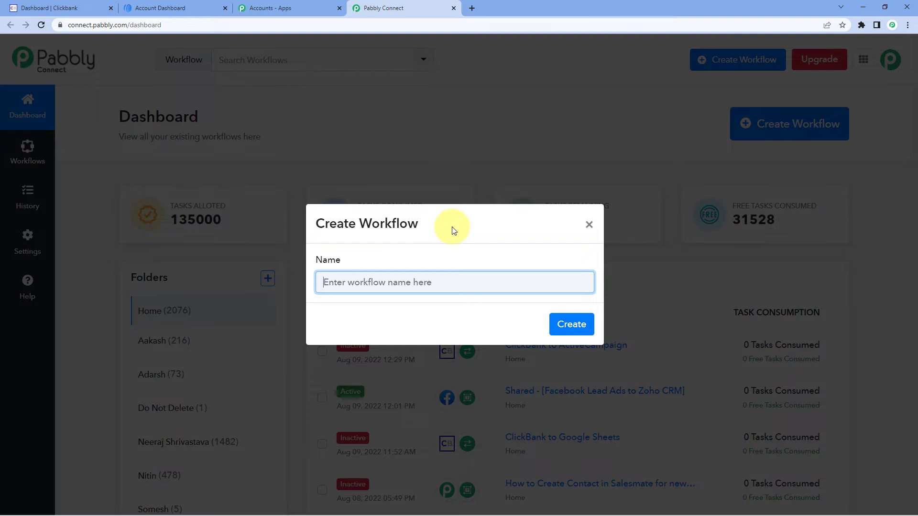
type("ClickBank to Aweber")
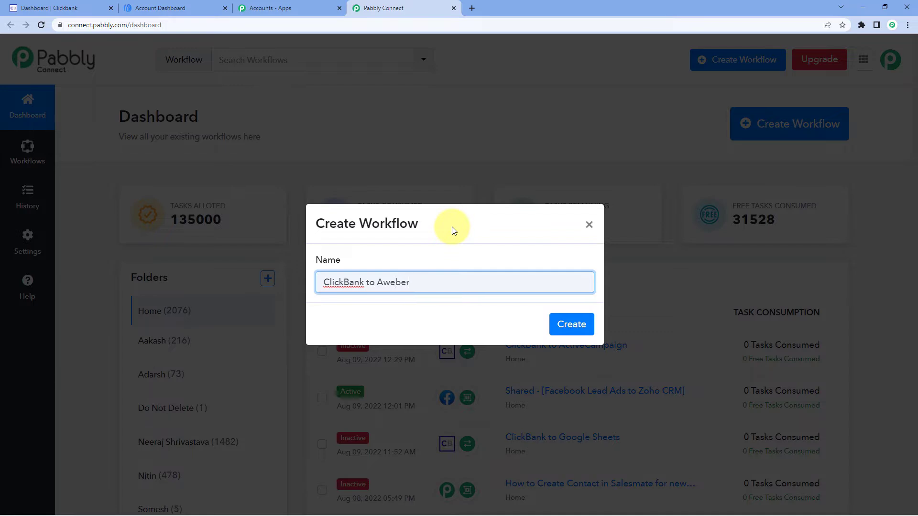
left_click(560, 324)
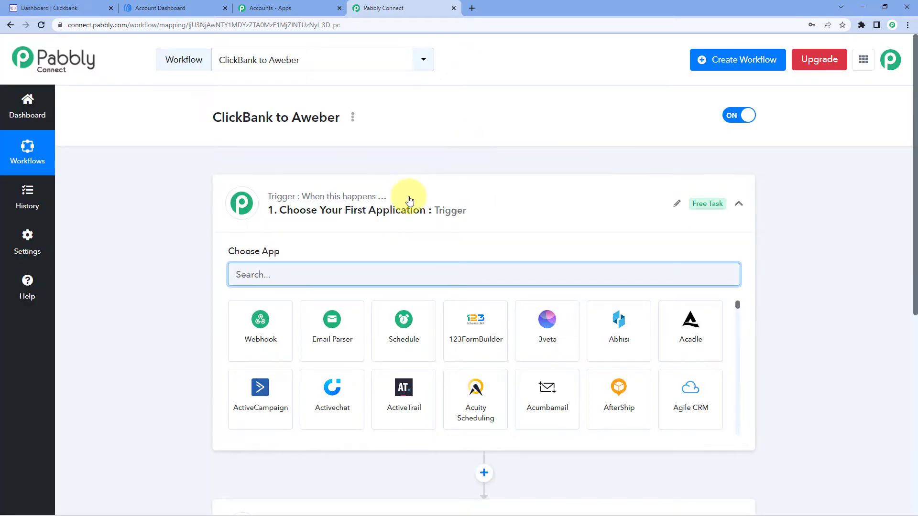
left_click(264, 227)
scroll(170, 228, "down", 1)
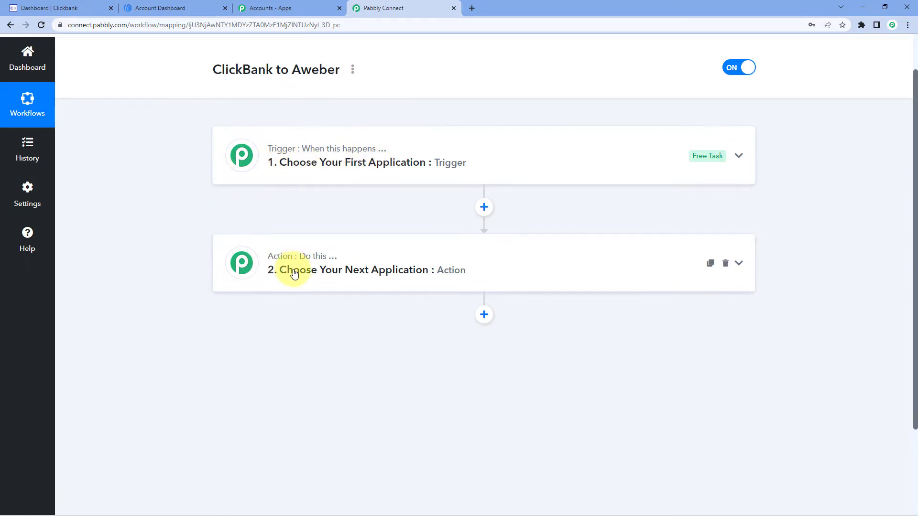
left_click(262, 150)
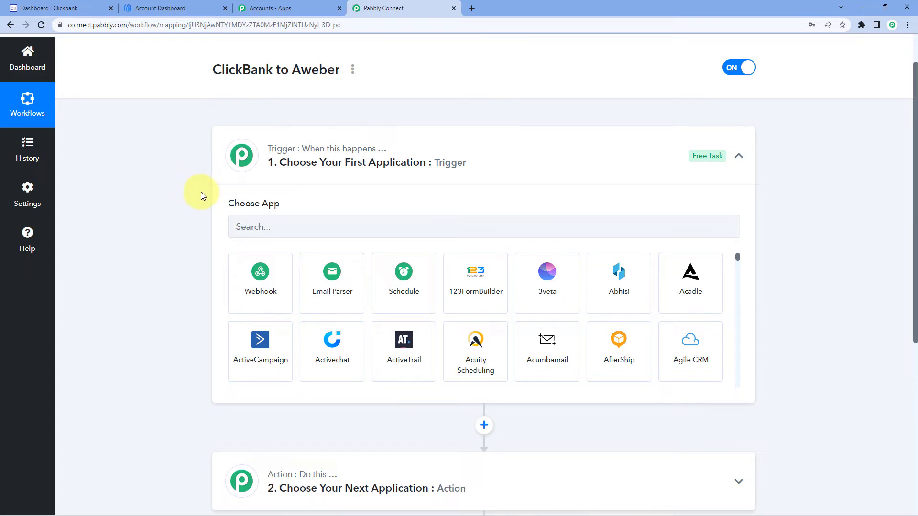
Choose ClickBank as the workflow's trigger app with New Sales as the trigger event
scroll(201, 191, "down", 2)
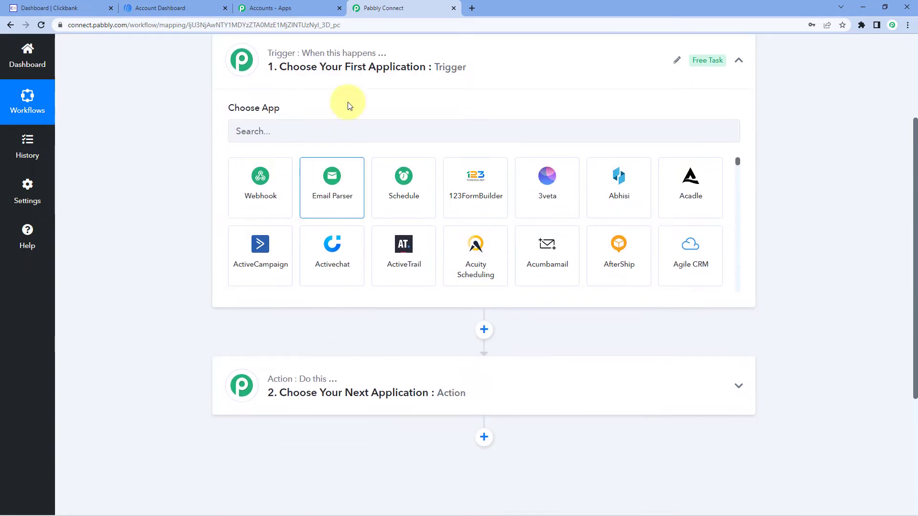
left_click(256, 133)
type("Clic")
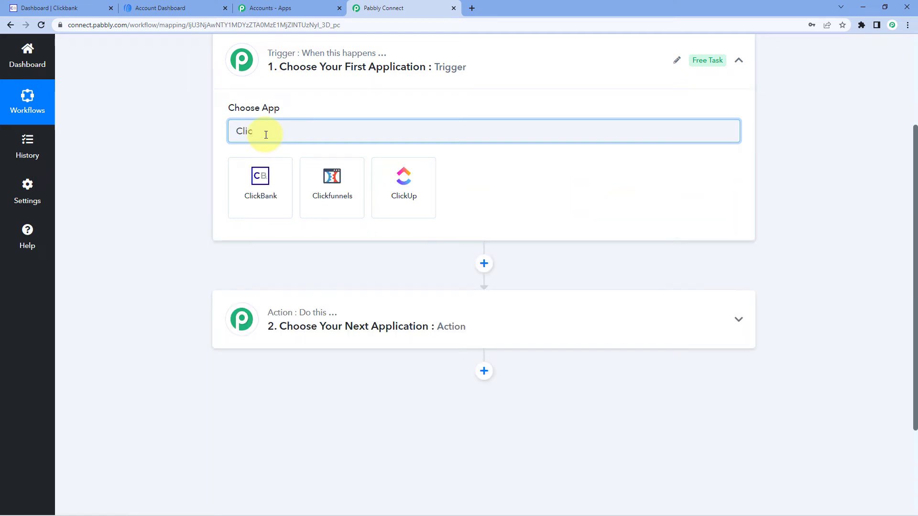
left_click(269, 175)
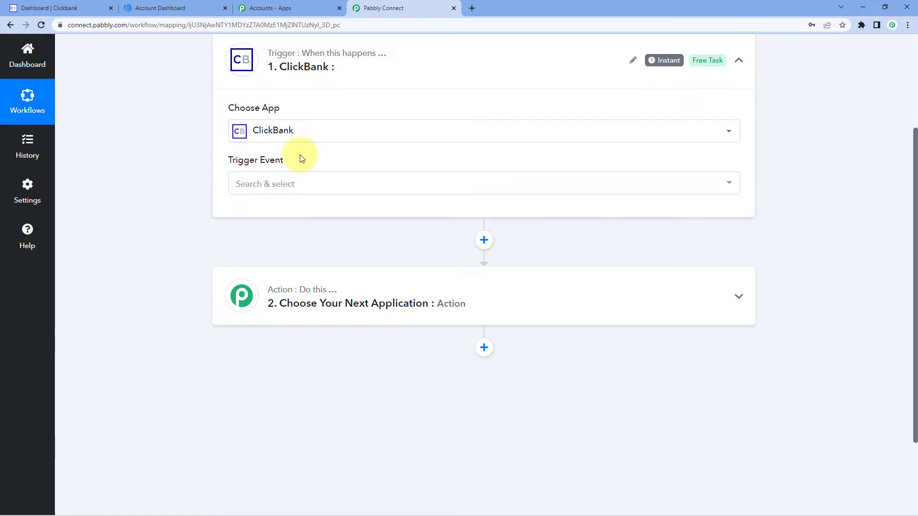
left_click(265, 188)
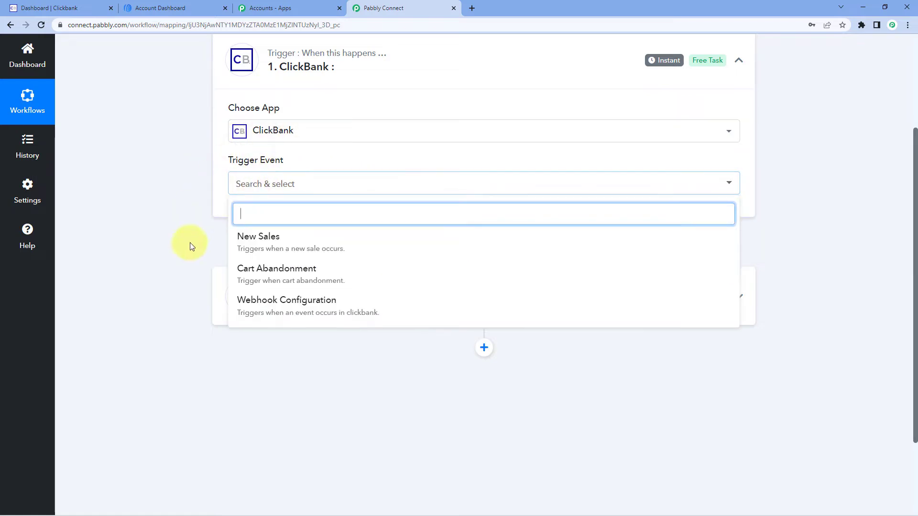
left_click(294, 237)
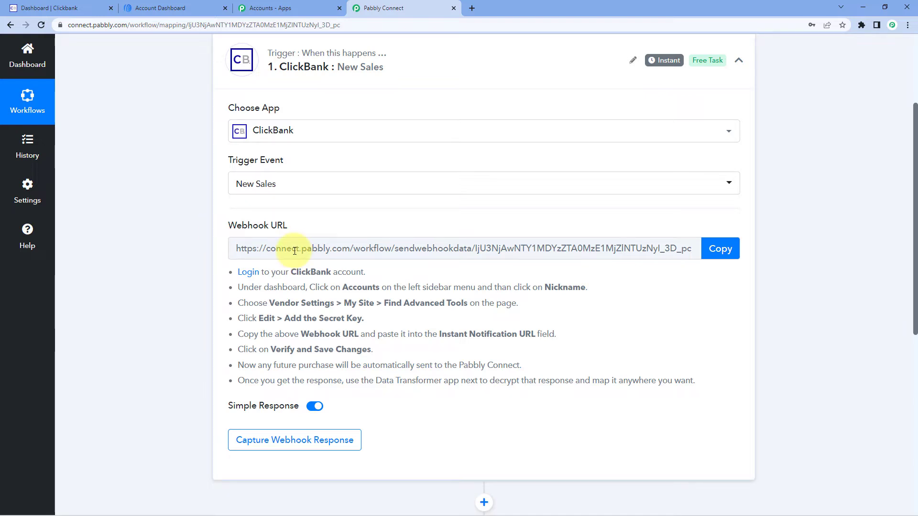
Copy the ClickBank trigger's webhook URL and go over the setup instructions below it
left_click(721, 250)
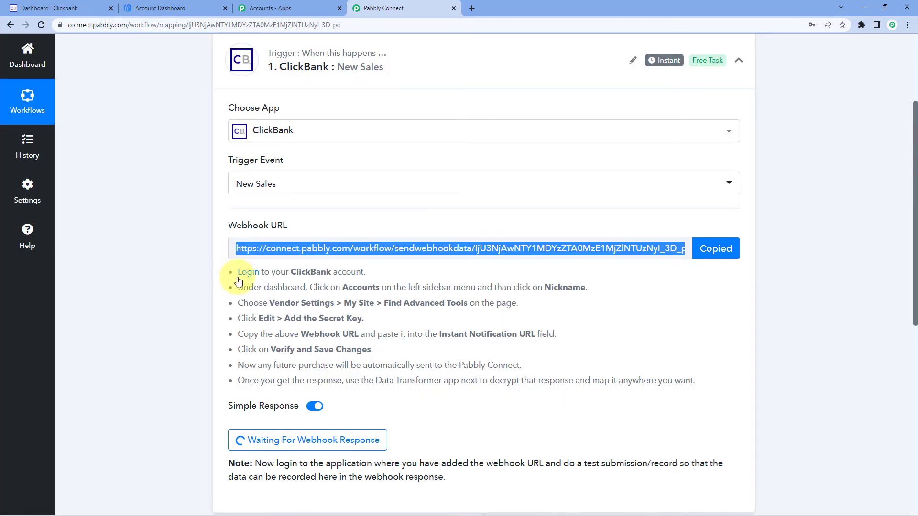
left_click_drag(235, 272, 692, 378)
left_click(631, 344)
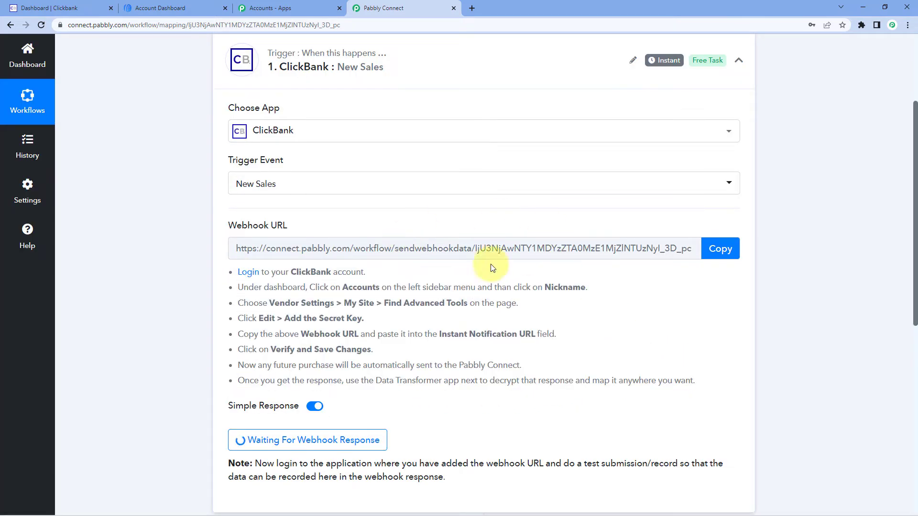
Switch to ClickBank and open the My Site vendor settings of the account's existing nickname
left_click(48, 8)
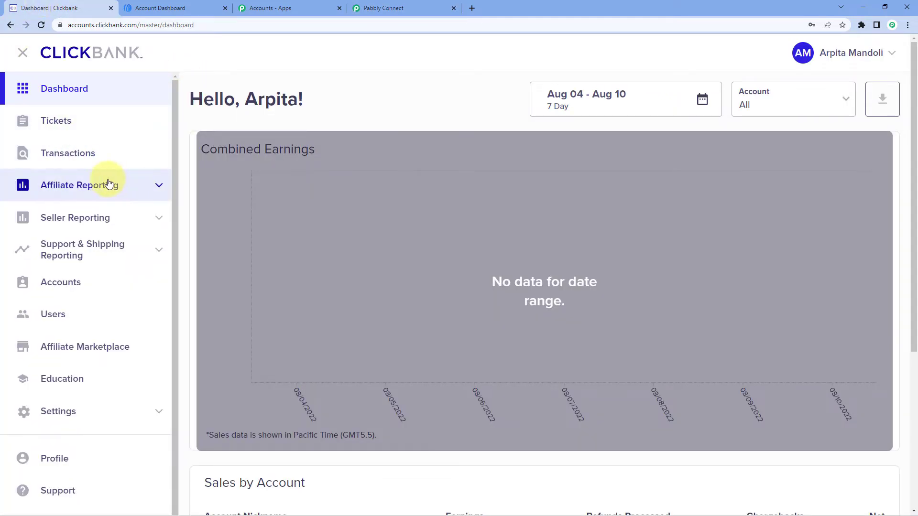
left_click(83, 285)
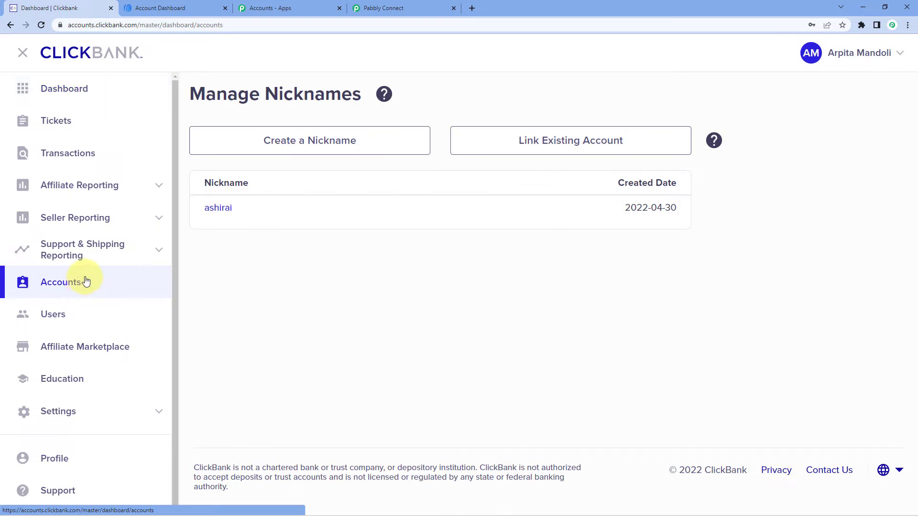
left_click(223, 210)
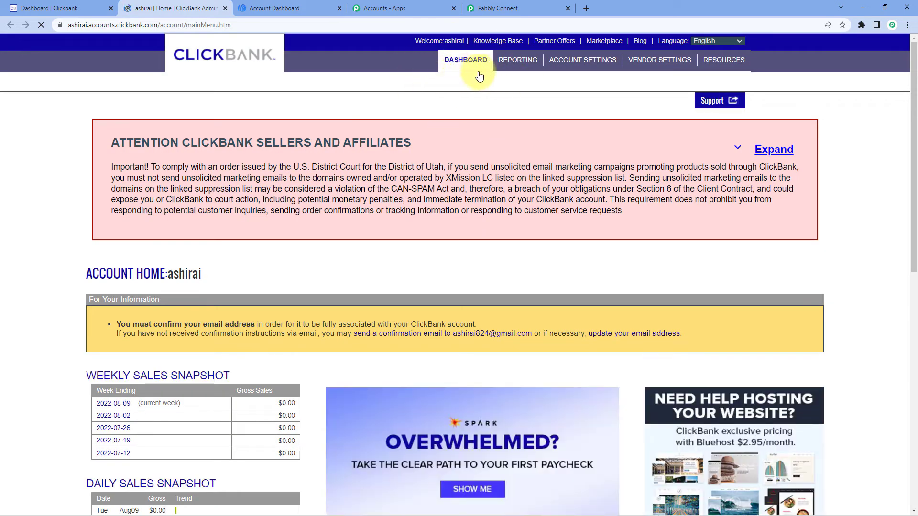
left_click(662, 64)
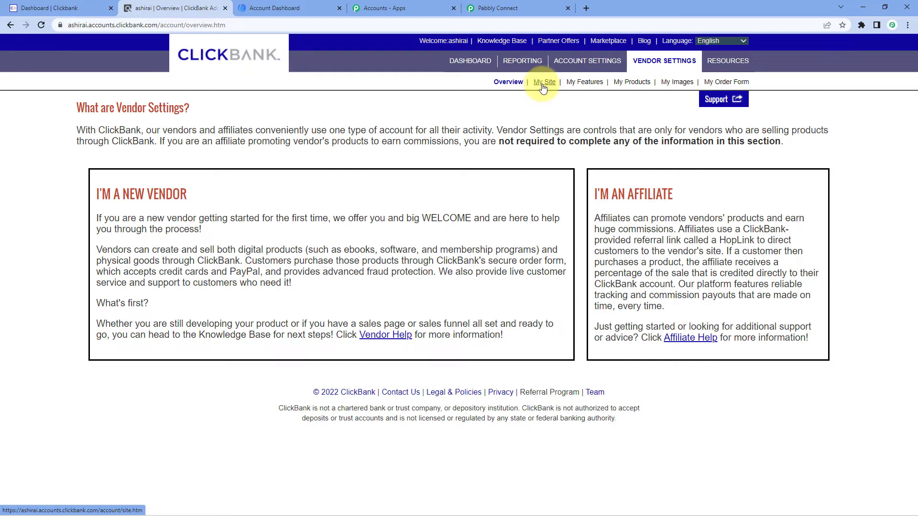
left_click(543, 82)
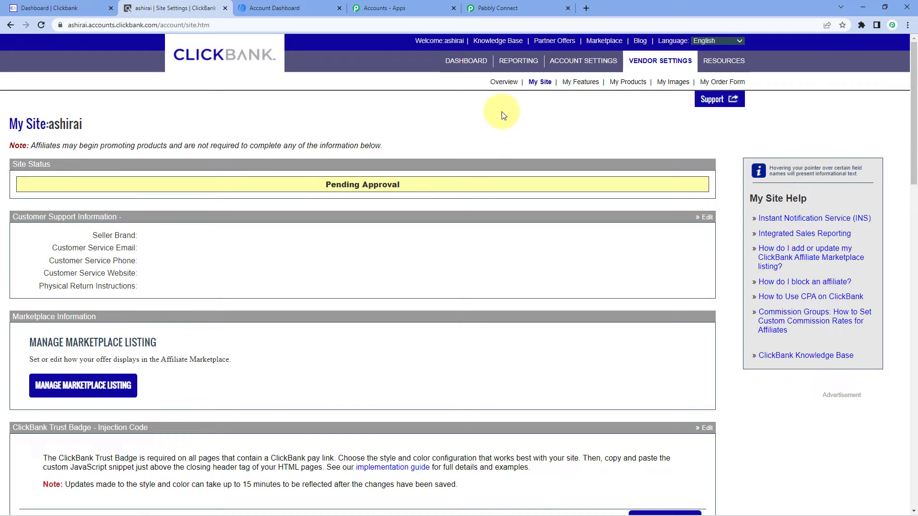
Open the site's Advanced Tools settings for editing
scroll(416, 122, "down", 10)
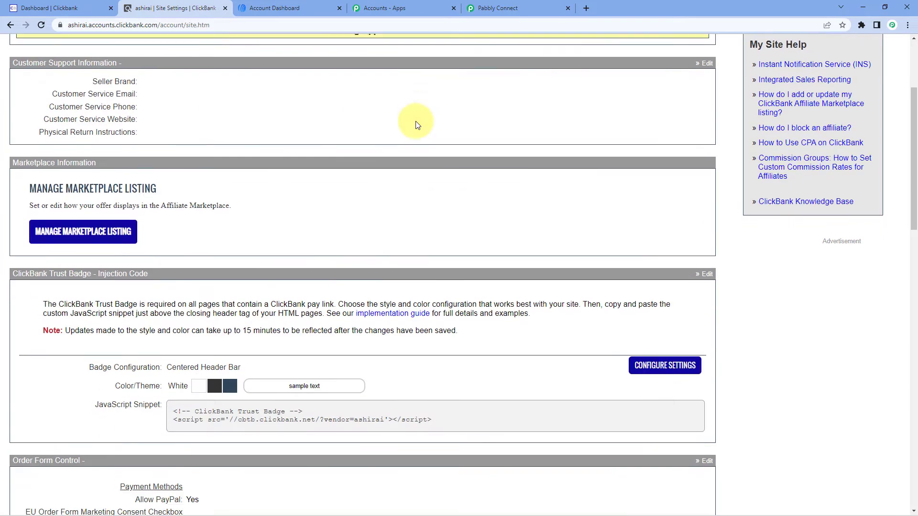
scroll(415, 122, "down", 1)
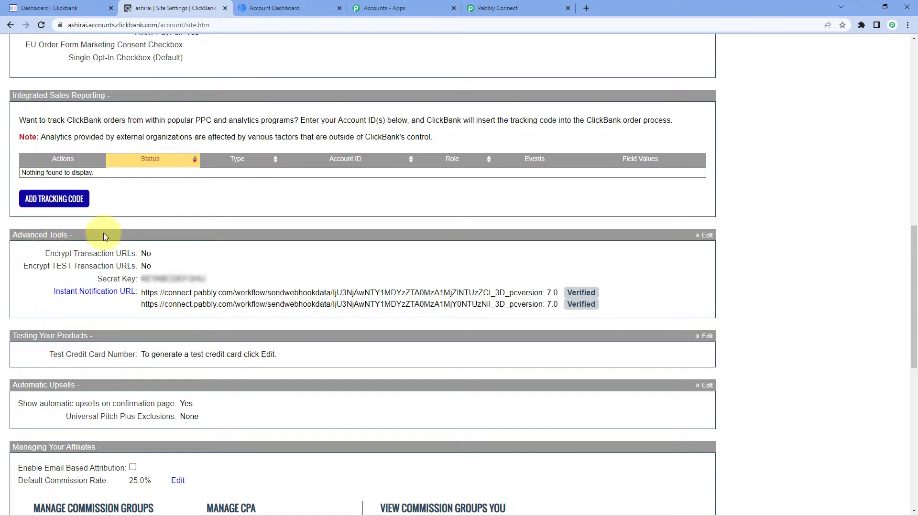
left_click(705, 237)
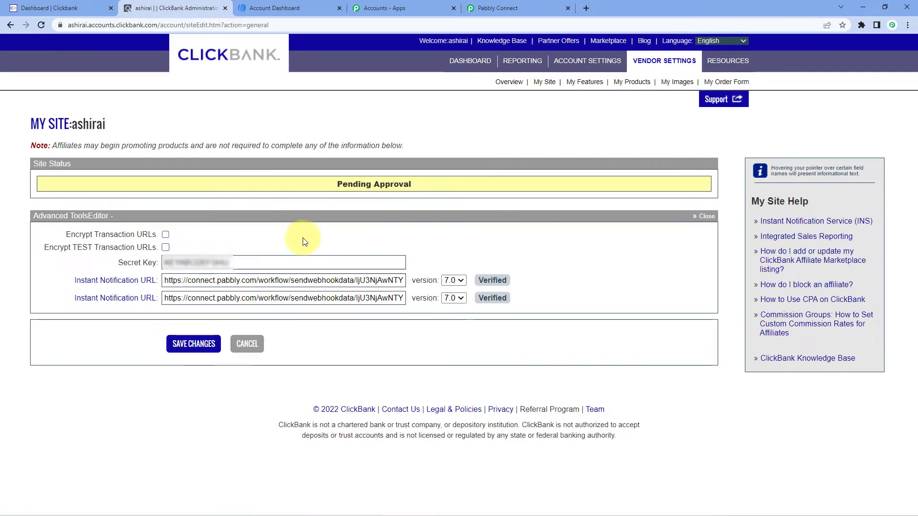
Replace the first Instant Notification URL with the webhook URL copied from Pabbly Connect
mouse_move(72, 282)
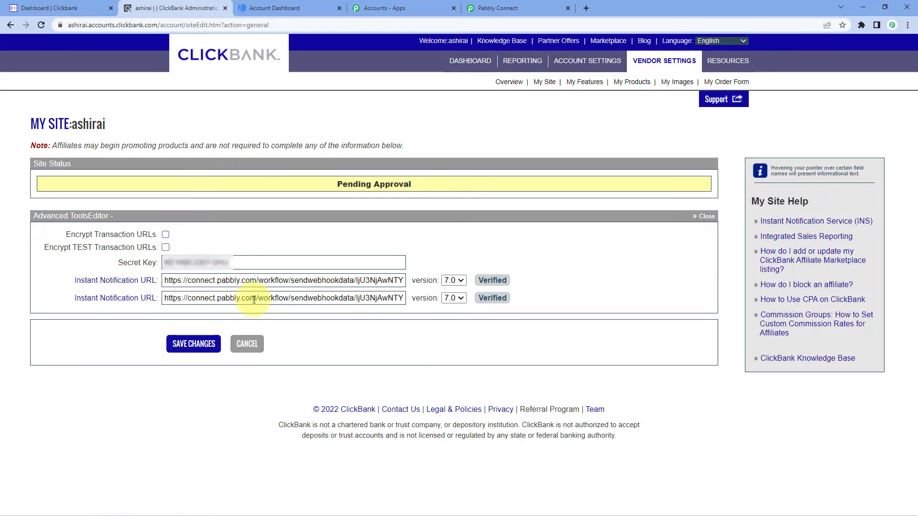
left_click(288, 283)
key("ctrl+a")
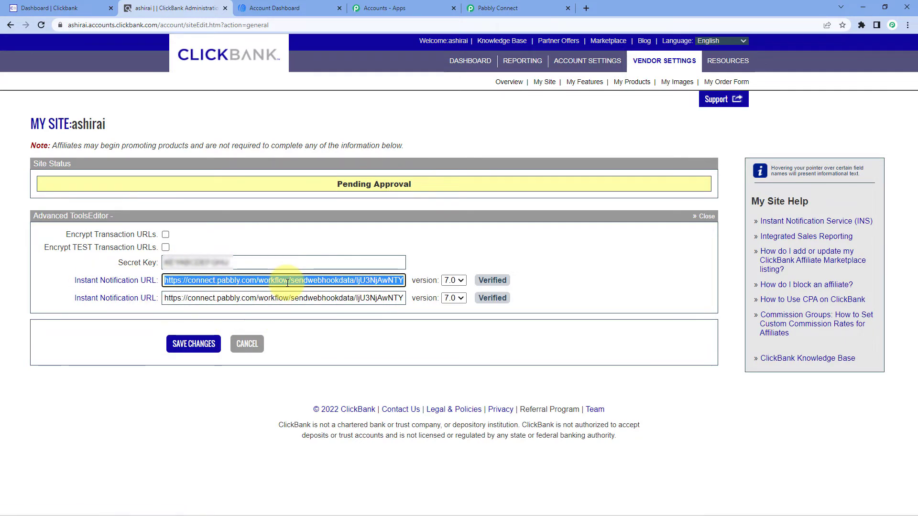
key("BackSpace")
right_click(287, 283)
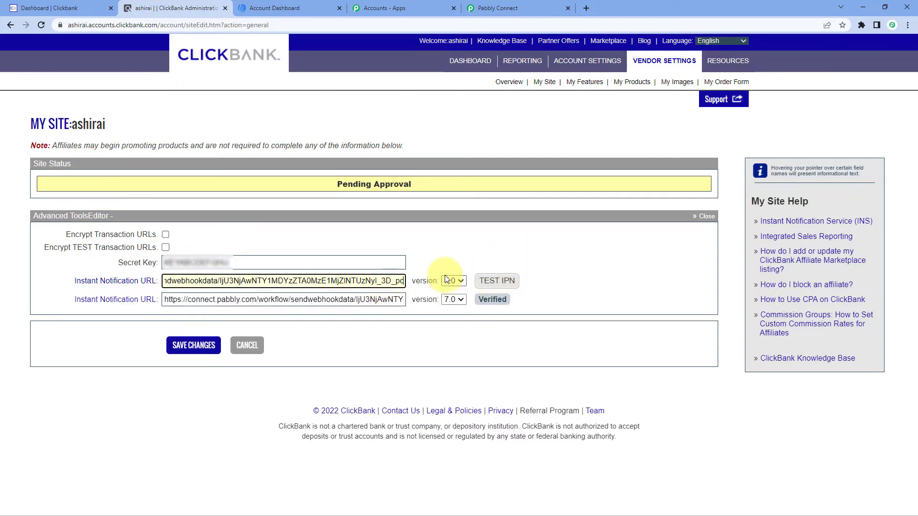
Run the IPN test for the first Instant Notification URL and save the Advanced Tools changes
left_click(460, 259)
left_click(506, 283)
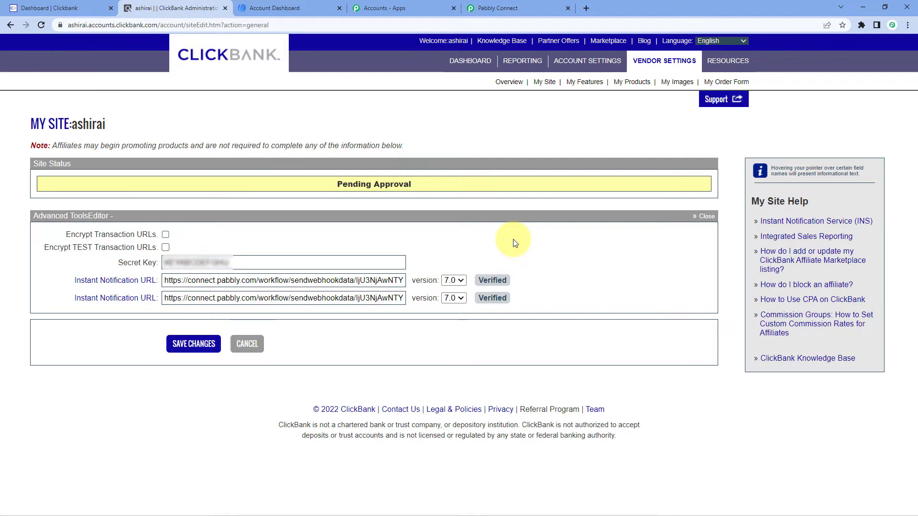
left_click(188, 347)
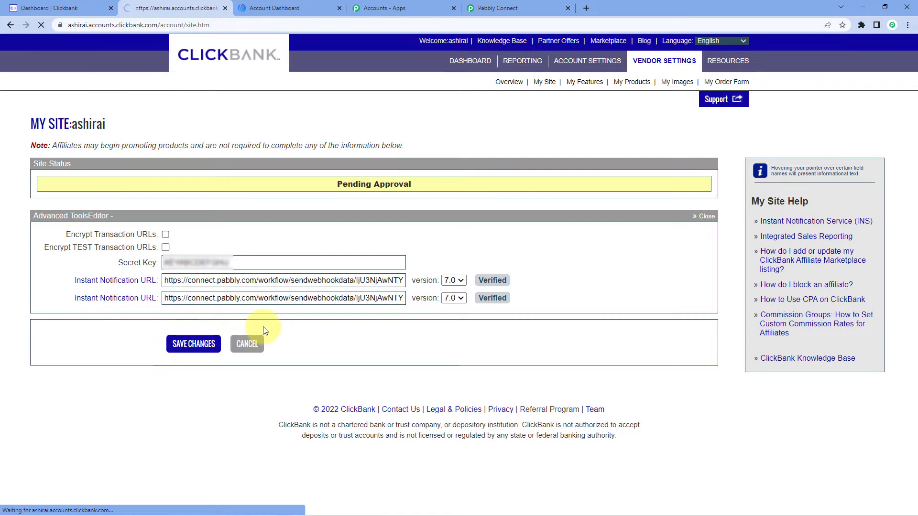
Return to the Pabbly Connect workflow and examine the webhook response received from ClickBank
left_click(550, 6)
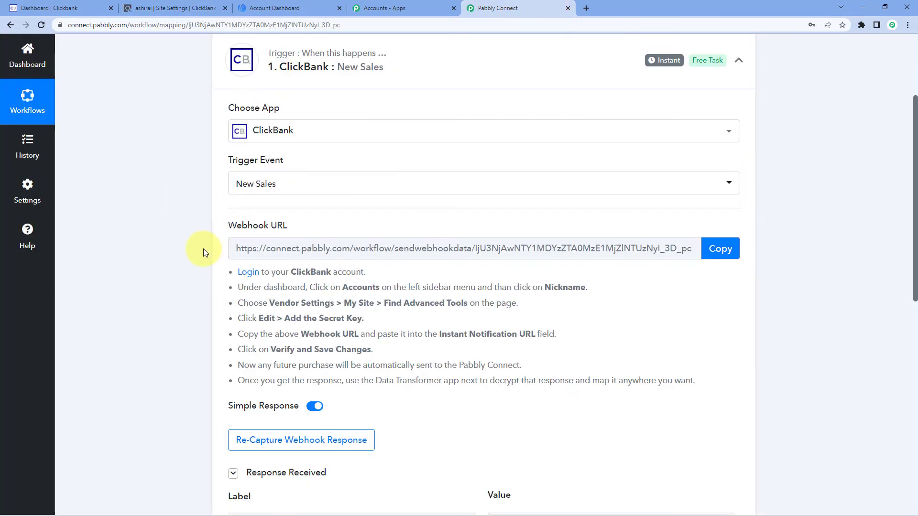
scroll(172, 264, "down", 3)
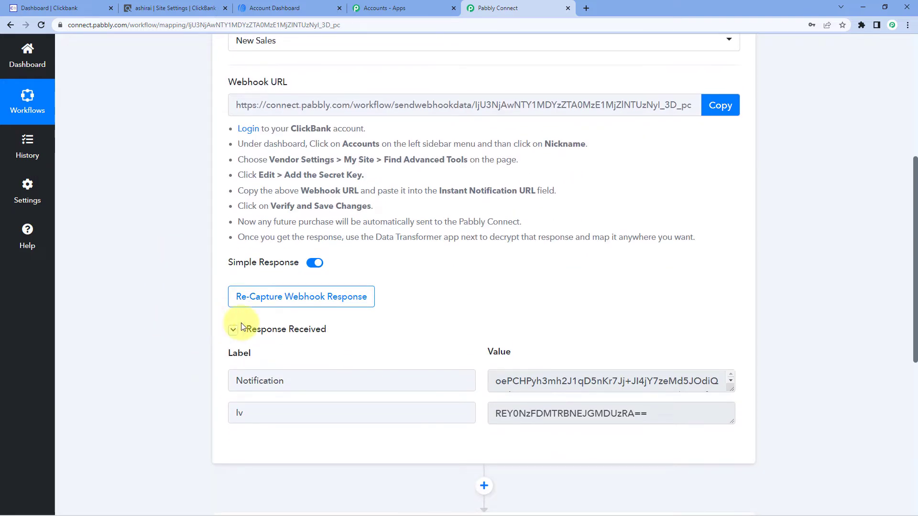
scroll(368, 316, "down", 1)
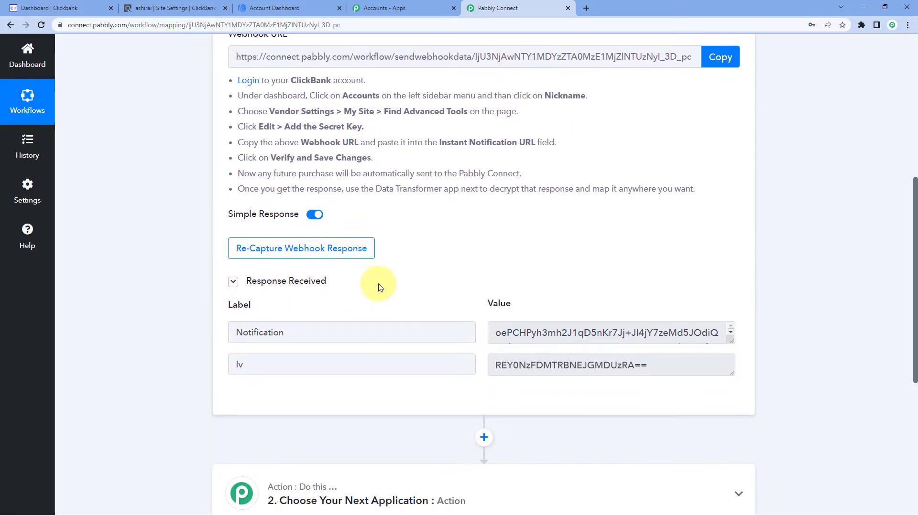
scroll(380, 287, "down", 1)
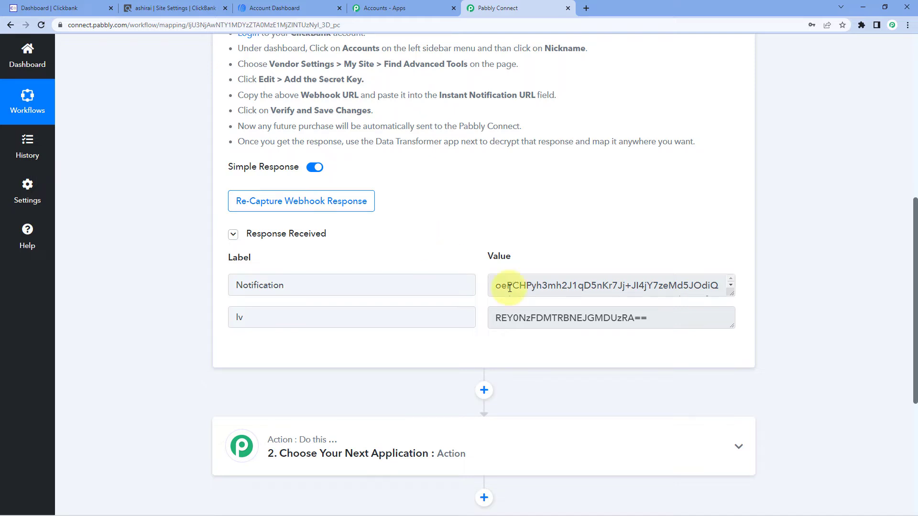
Enlarge the Iv and Notification value boxes in the received webhook response to examine the encrypted data
scroll(296, 246, "up", 3)
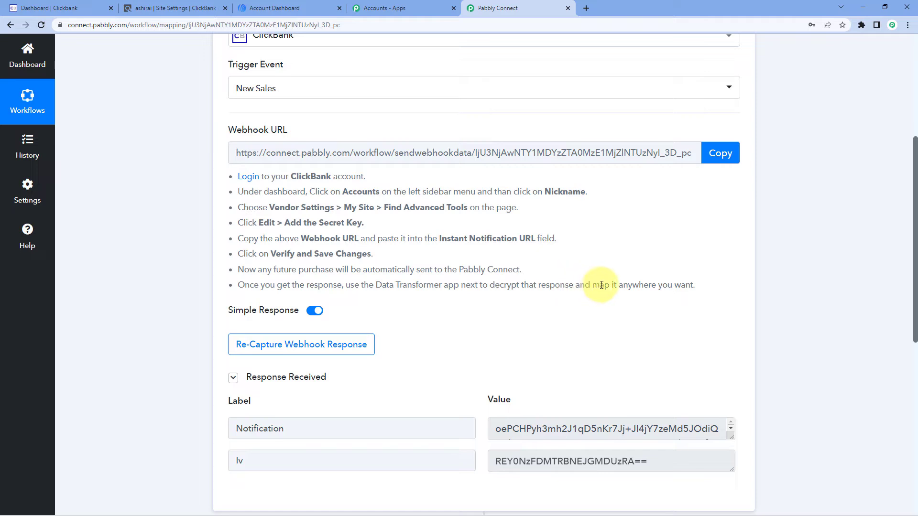
scroll(616, 388, "down", 4)
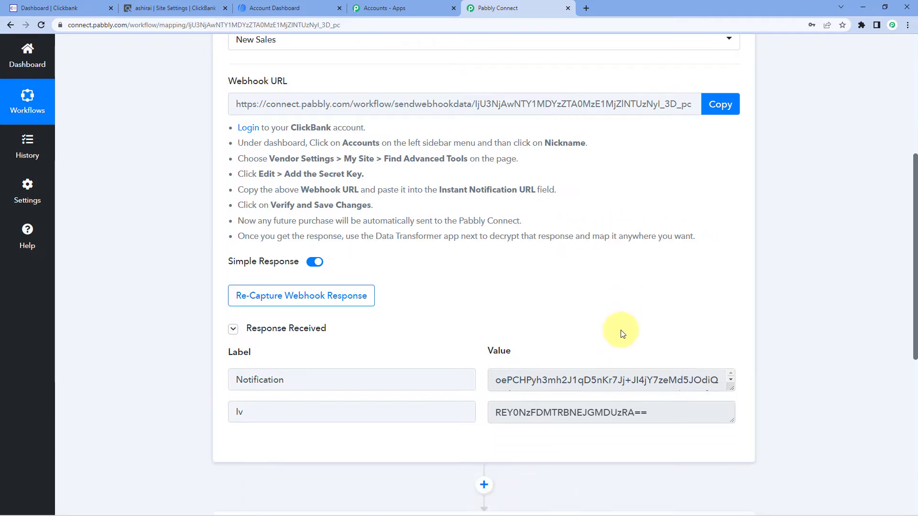
left_click_drag(732, 280, 735, 329)
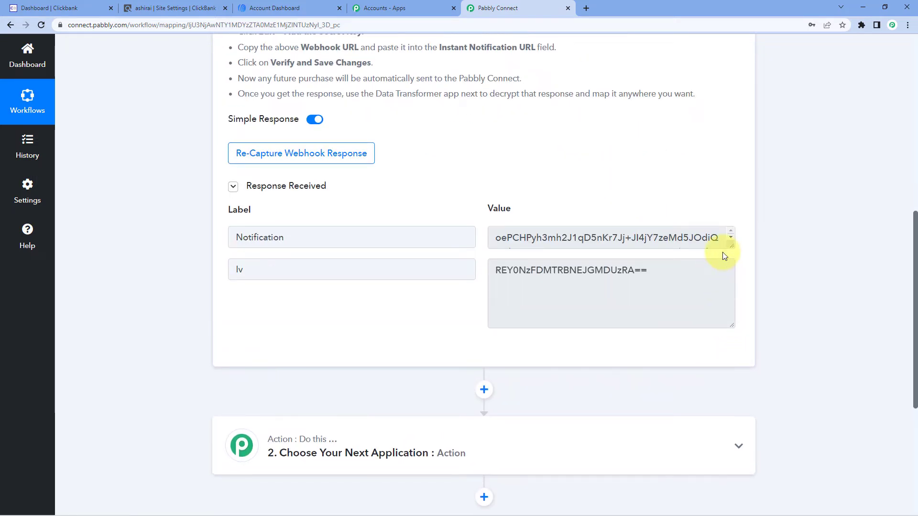
left_click_drag(730, 244, 731, 324)
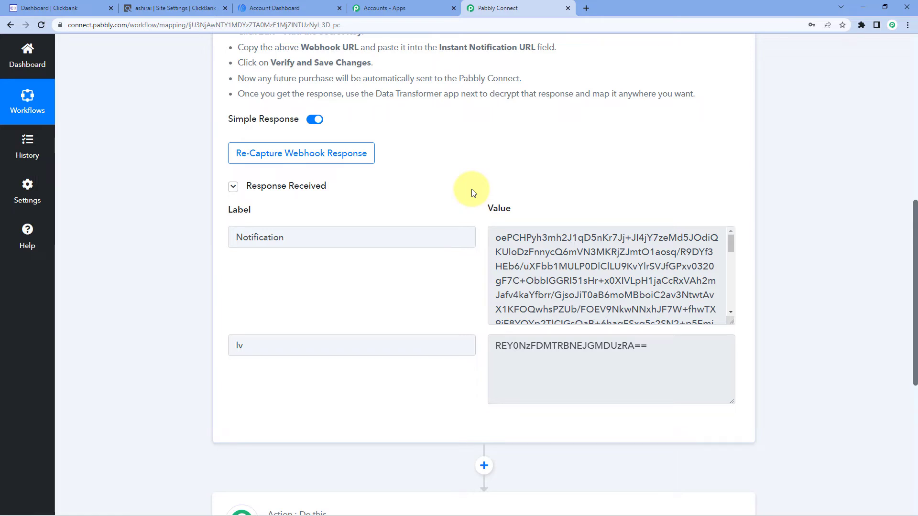
Set up the second workflow step as Data Transformer by Pabbly with the ClickBank action event and connect it
scroll(472, 192, "down", 7)
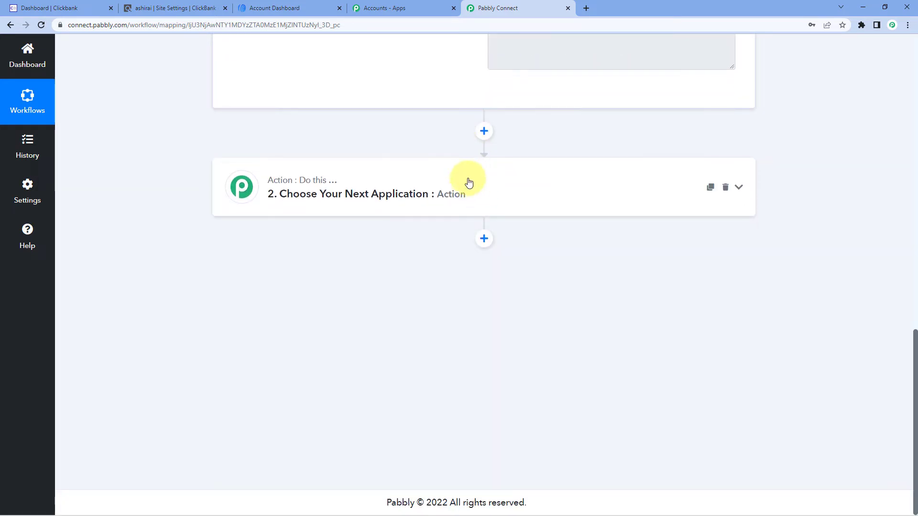
left_click(437, 191)
left_click(299, 258)
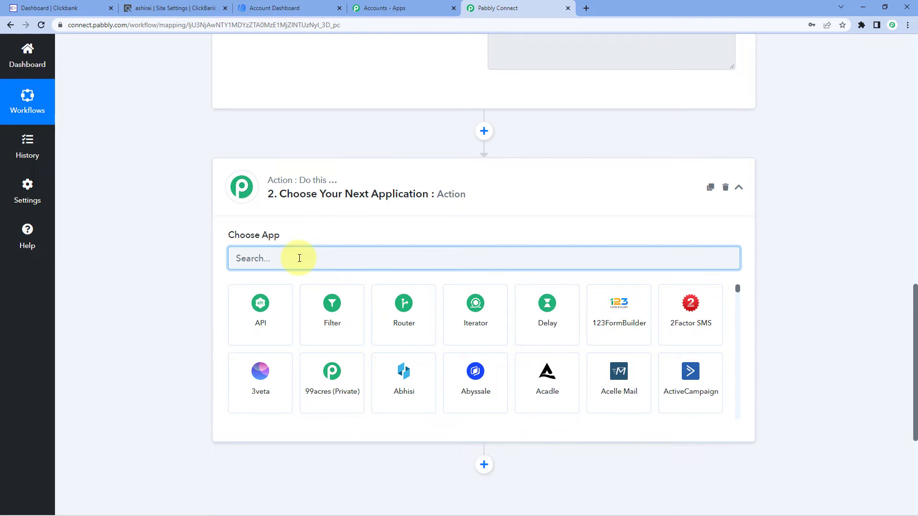
type("Dat")
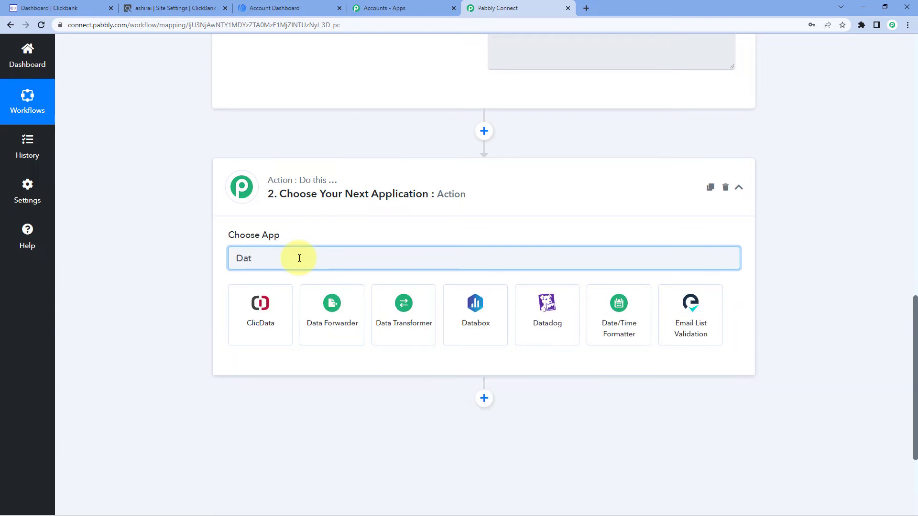
left_click(413, 314)
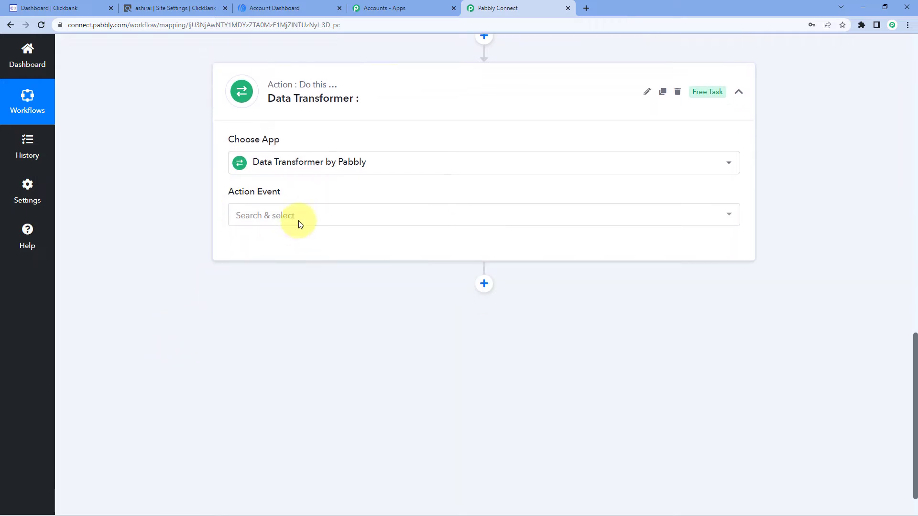
left_click(293, 215)
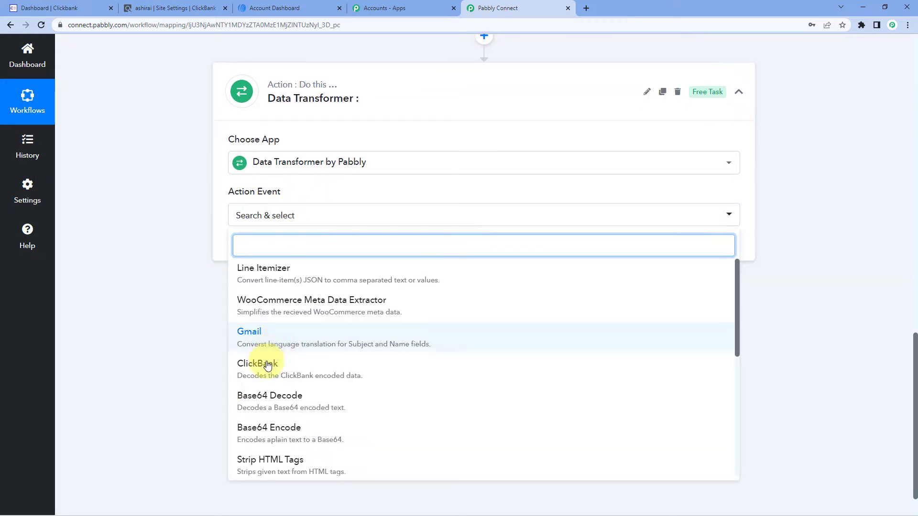
left_click(288, 368)
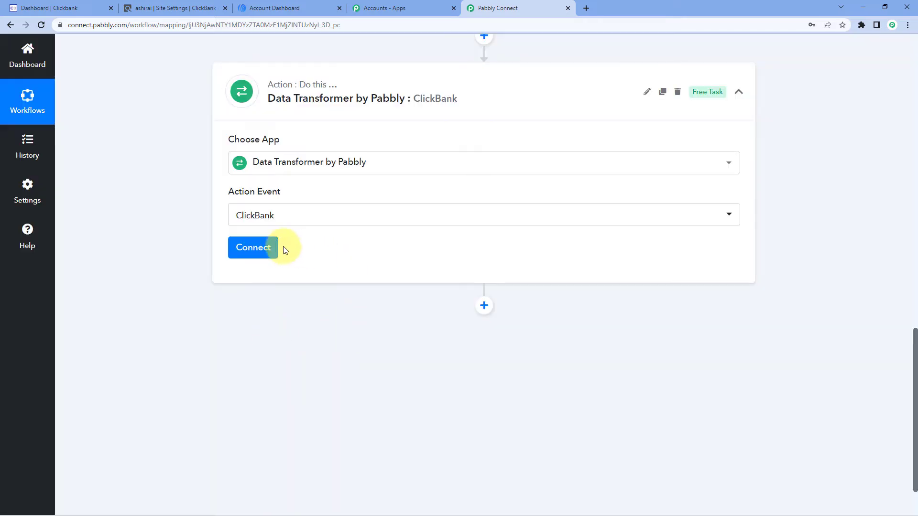
left_click(253, 247)
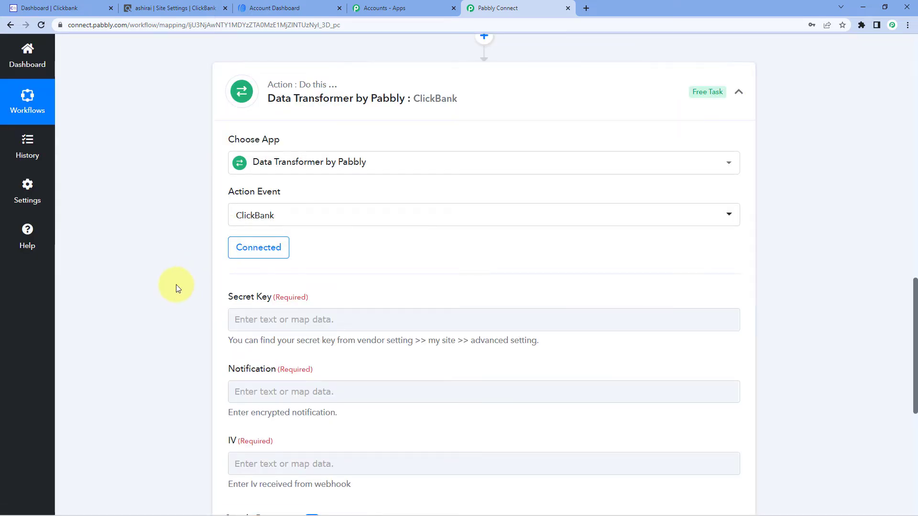
Compare the Data Transformer's required fields with the Notification and Iv values in the ClickBank webhook response
scroll(176, 285, "down", 1)
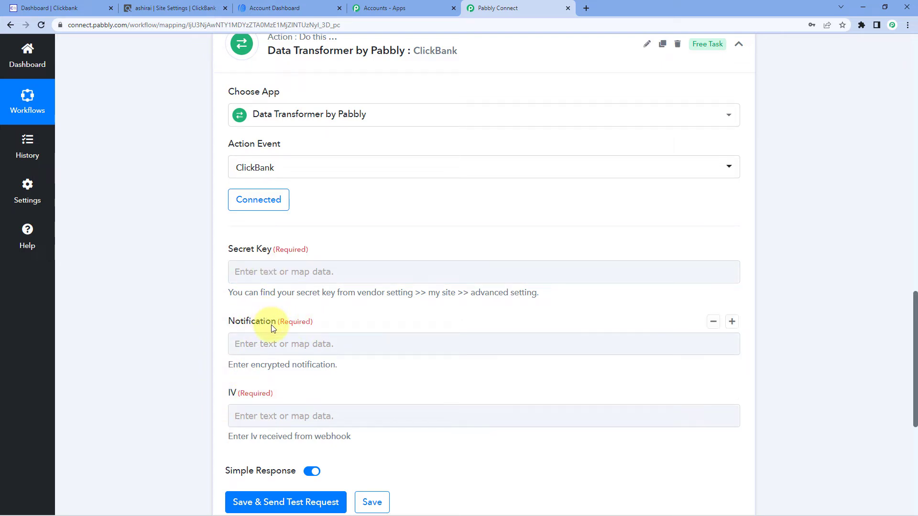
scroll(402, 383, "up", 9)
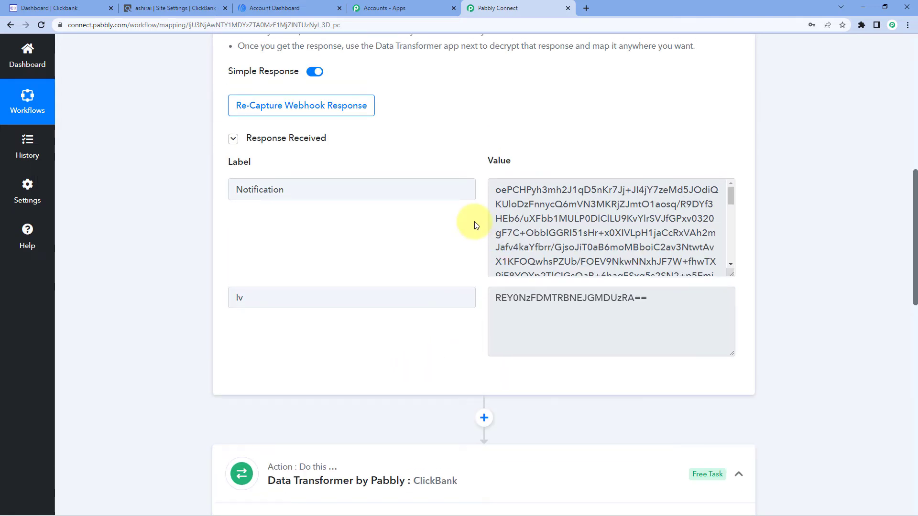
double_click(313, 188)
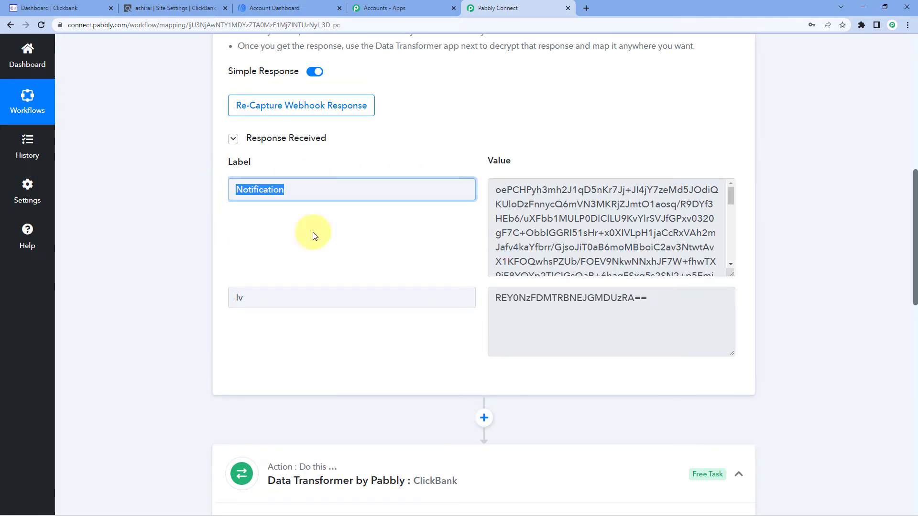
left_click(505, 188)
left_click_drag(505, 188, 590, 236)
left_click(569, 315)
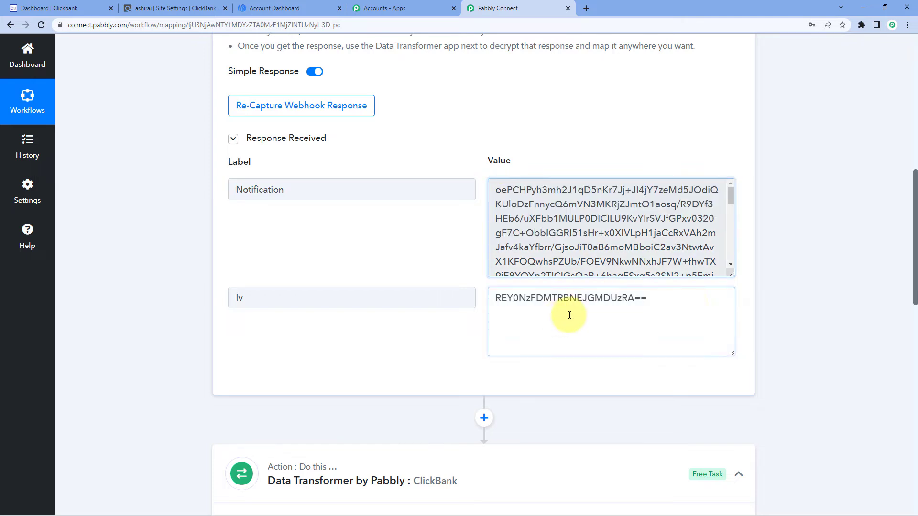
left_click_drag(674, 300, 536, 299)
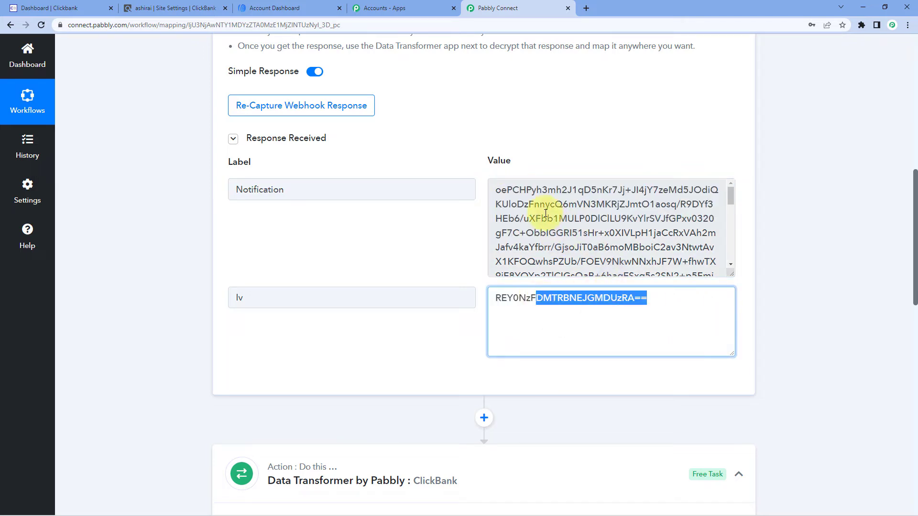
scroll(188, 345, "down", 1)
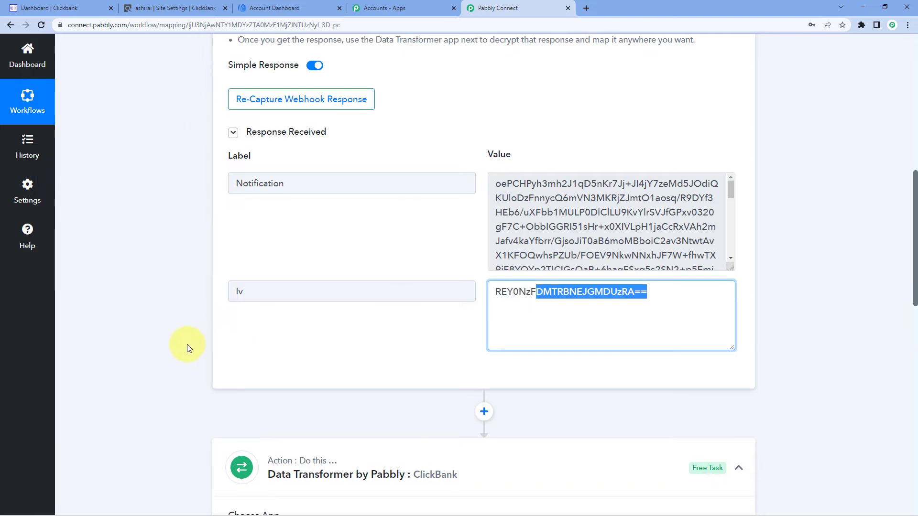
scroll(187, 344, "down", 10)
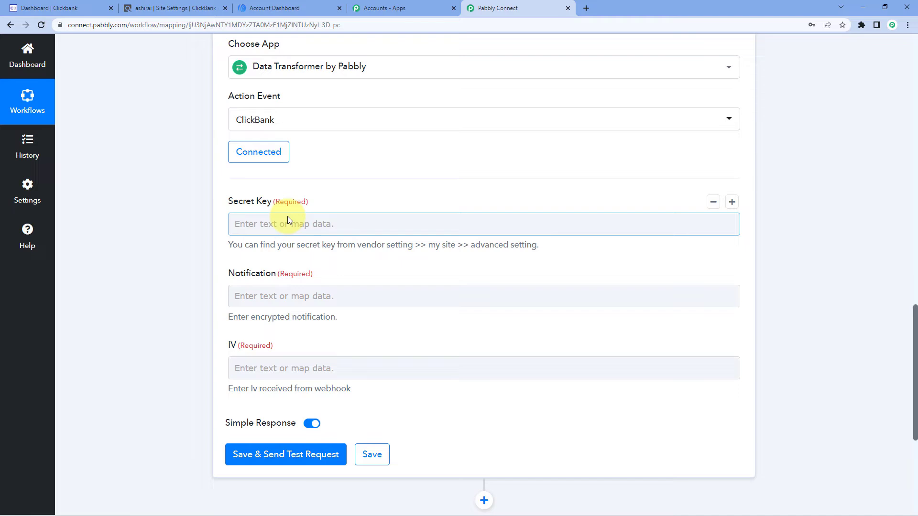
Map the Data Transformer's Notification field to the Notification value from the ClickBank: New Sales step
scroll(287, 220, "down", 1)
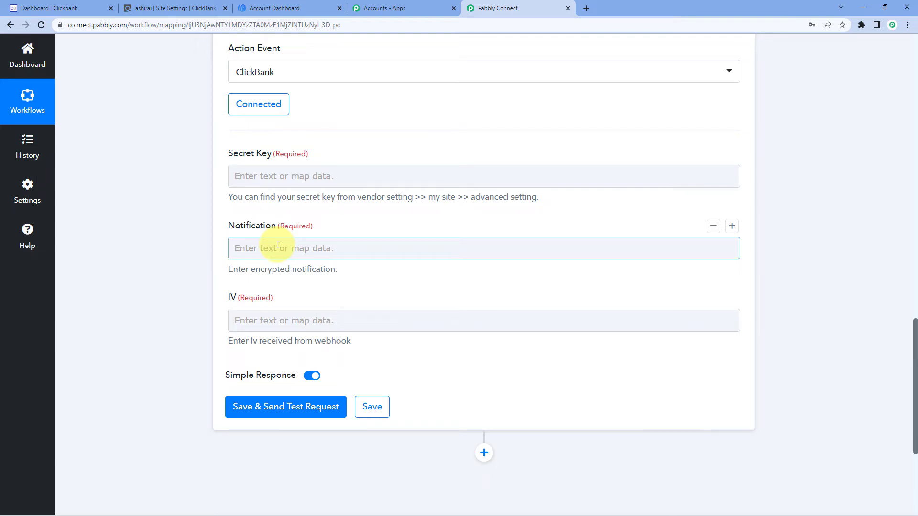
left_click(278, 245)
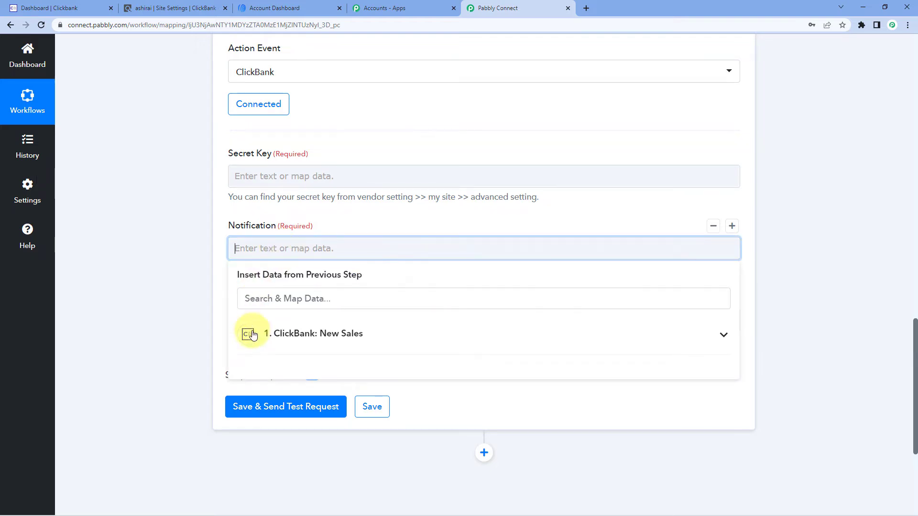
left_click(385, 339)
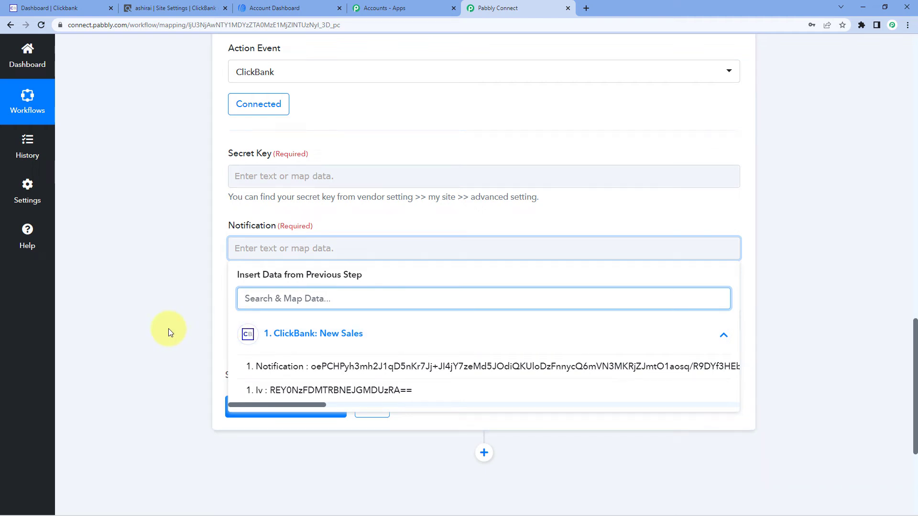
left_click(324, 368)
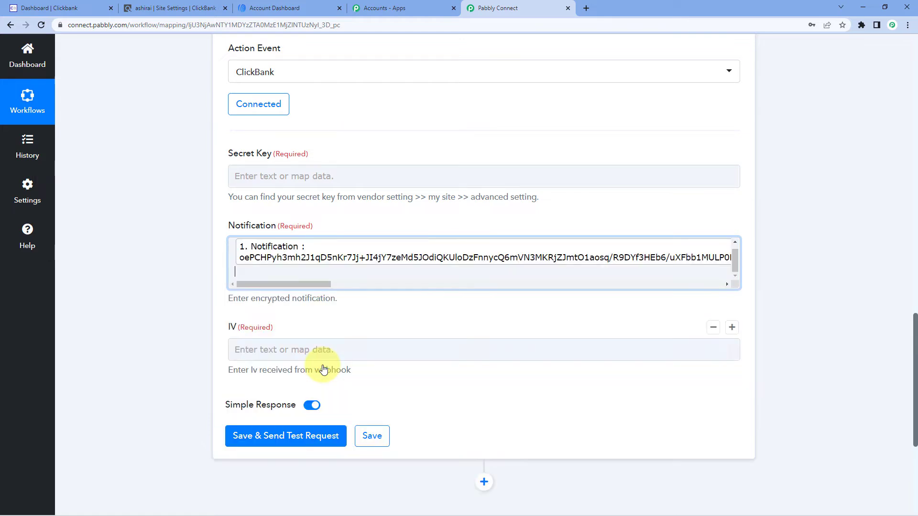
left_click(174, 270)
left_click(264, 273)
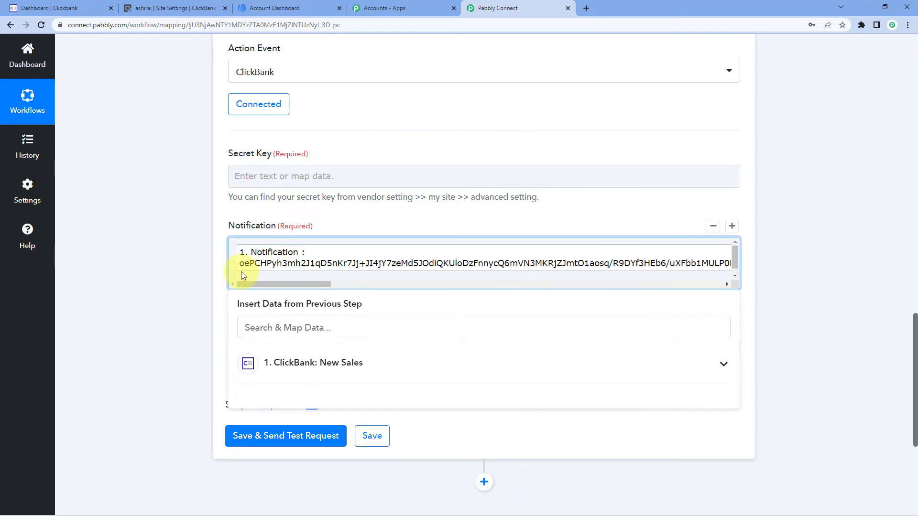
left_click(177, 279)
Map the Data Transformer's IV field to the Iv value from the ClickBank: New Sales step
scroll(162, 274, "down", 2)
scroll(217, 221, "up", 1)
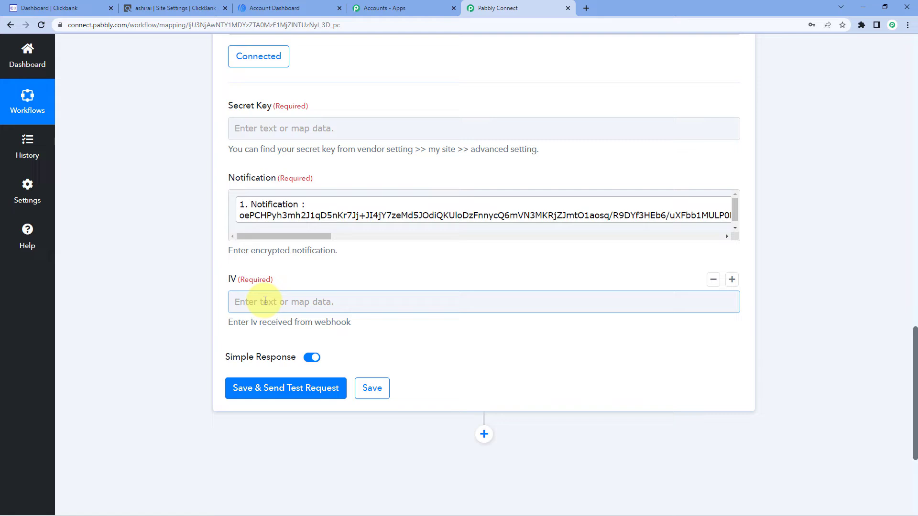
left_click(265, 301)
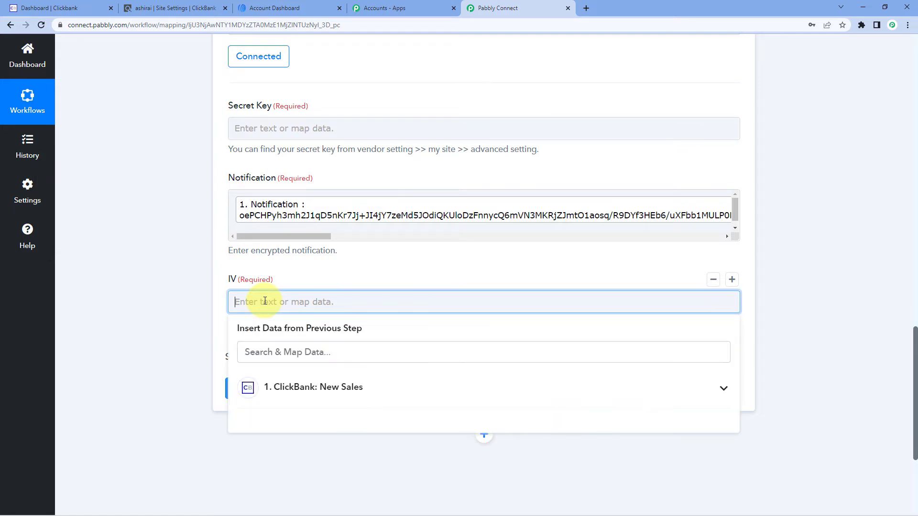
left_click(361, 378)
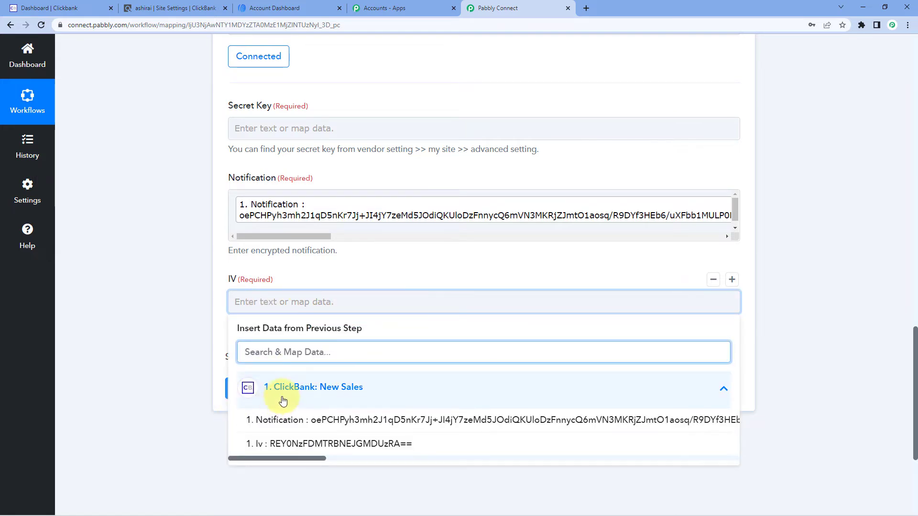
left_click(280, 448)
left_click(178, 333)
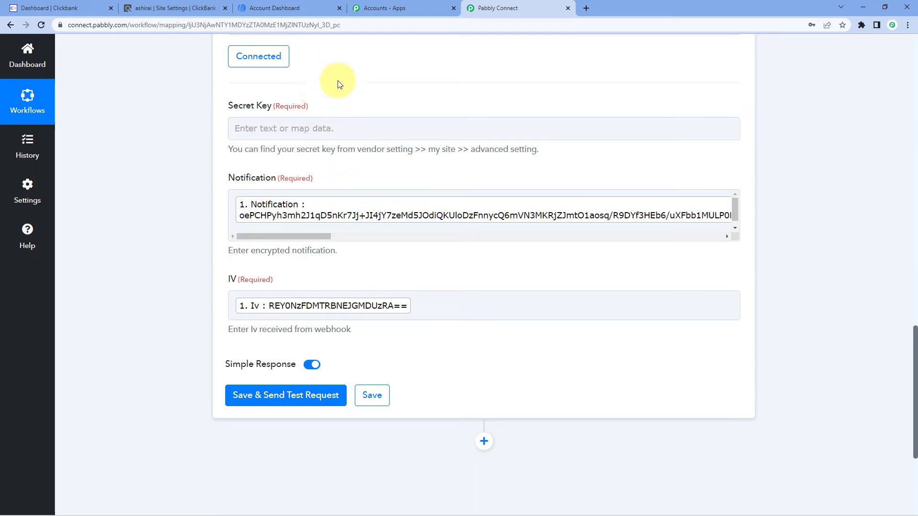
Switch to the ClickBank site settings and copy the Secret Key from the Advanced Tools section
left_click(167, 5)
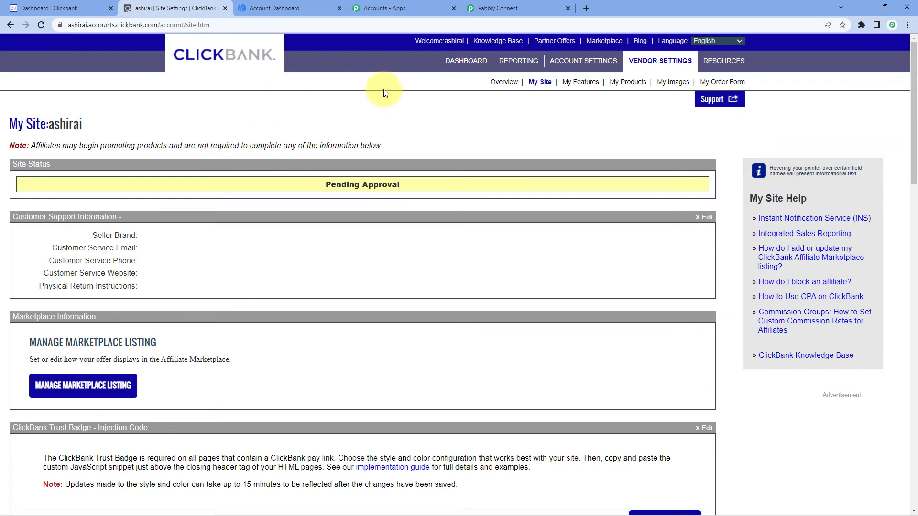
scroll(252, 202, "down", 12)
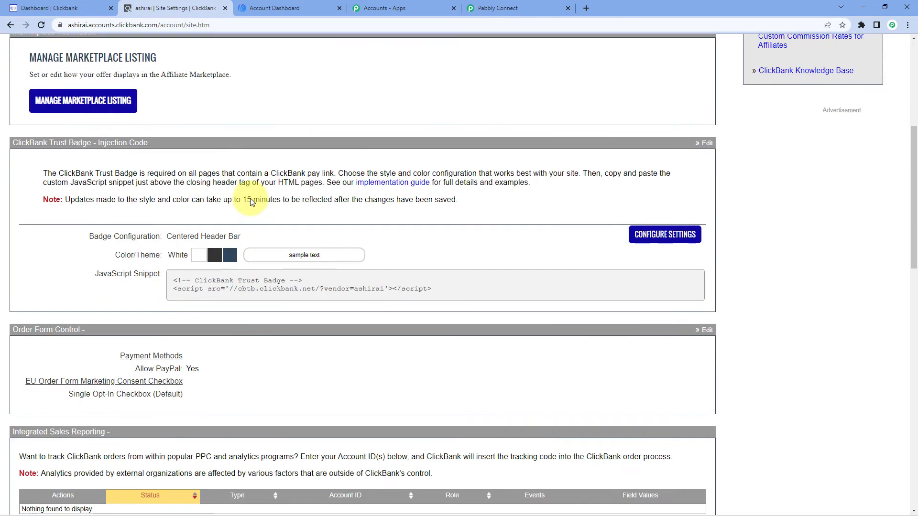
scroll(178, 211, "up", 1)
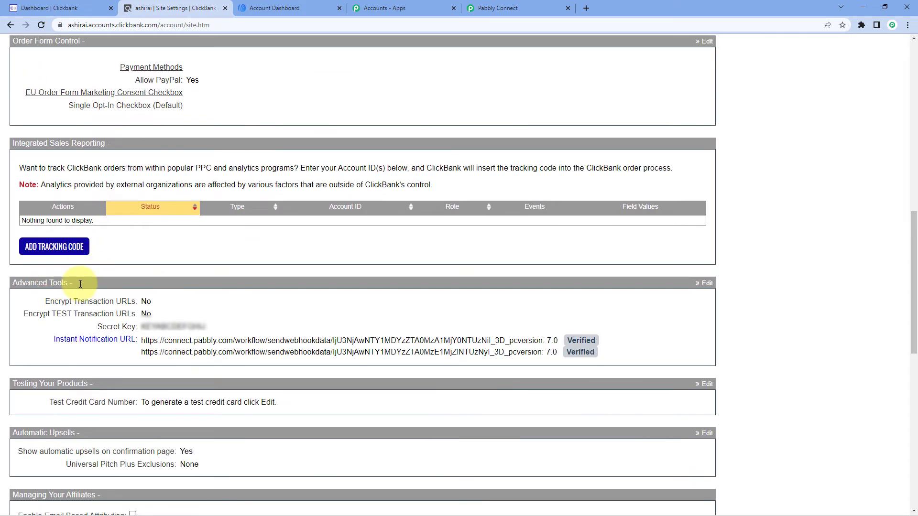
mouse_move(111, 354)
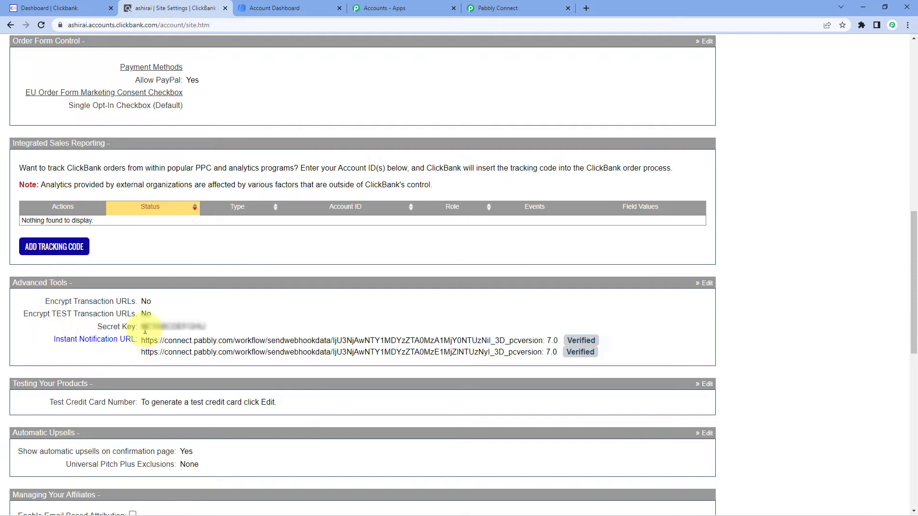
left_click_drag(142, 326, 206, 327)
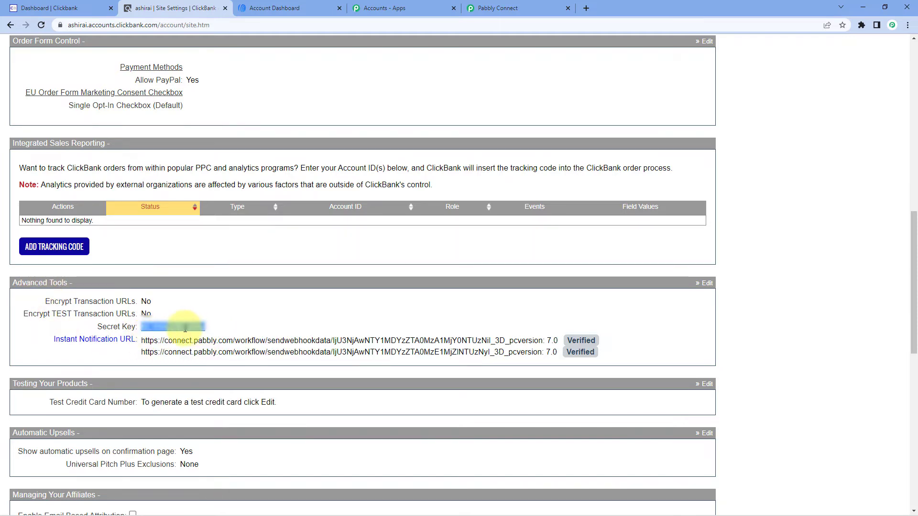
right_click(185, 331)
left_click(202, 339)
left_click(211, 323)
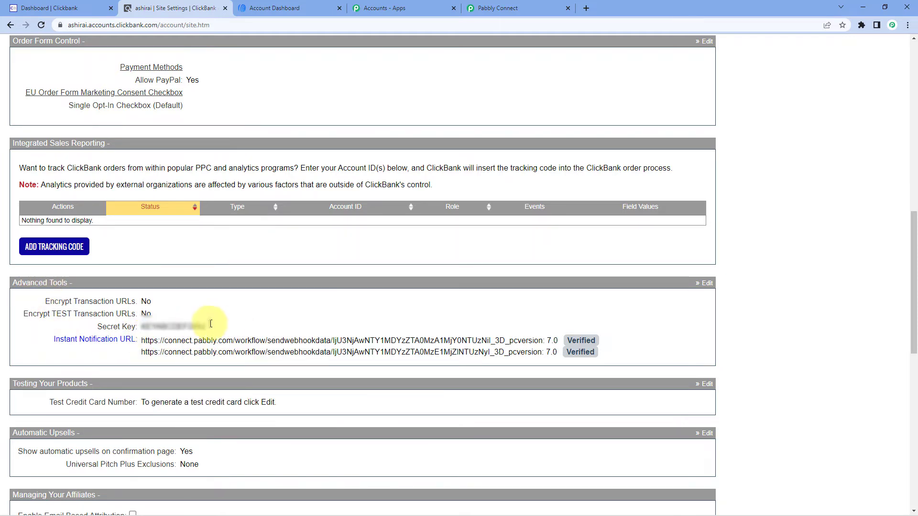
Return to the Pabbly Connect workflow and paste the copied ClickBank key into the Data Transformer's Secret Key field
left_click(471, 5)
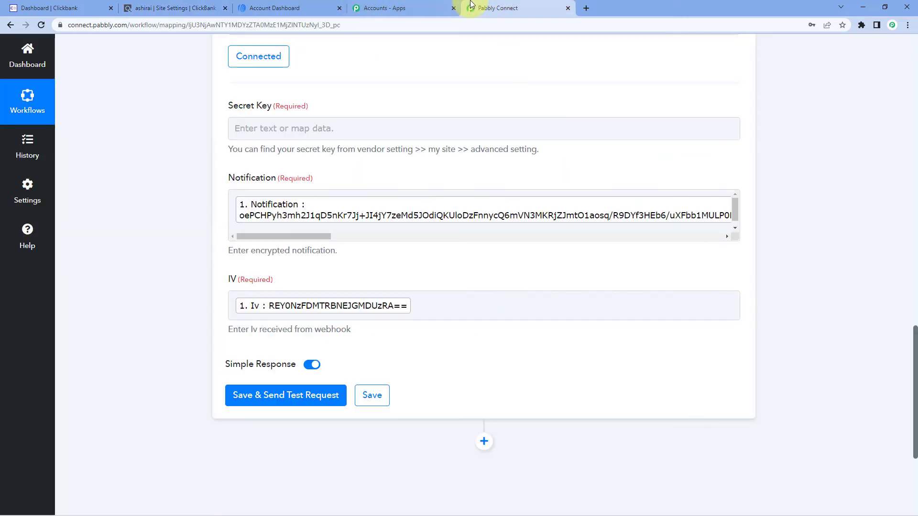
left_click(303, 128)
right_click(304, 128)
left_click(328, 205)
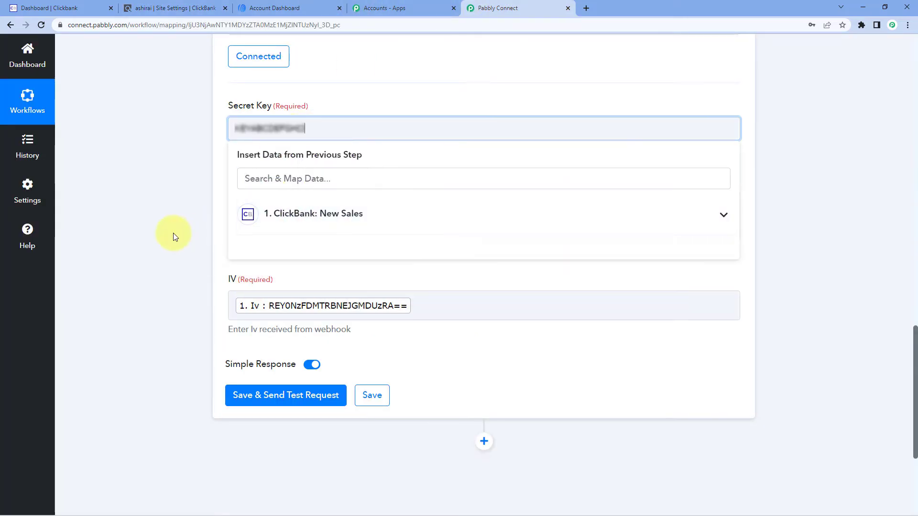
Save the Data Transformer step and send its test request to decrypt the ClickBank notification
left_click(174, 236)
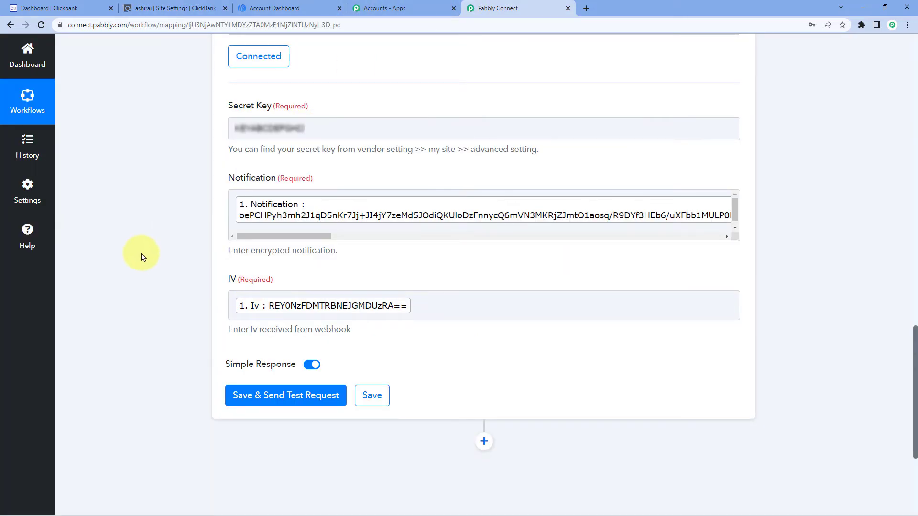
left_click(237, 391)
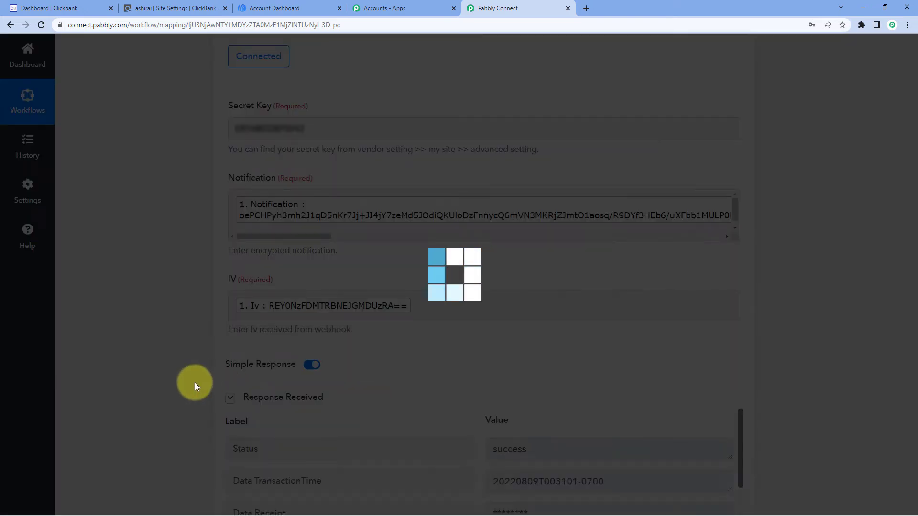
scroll(196, 378, "down", 6)
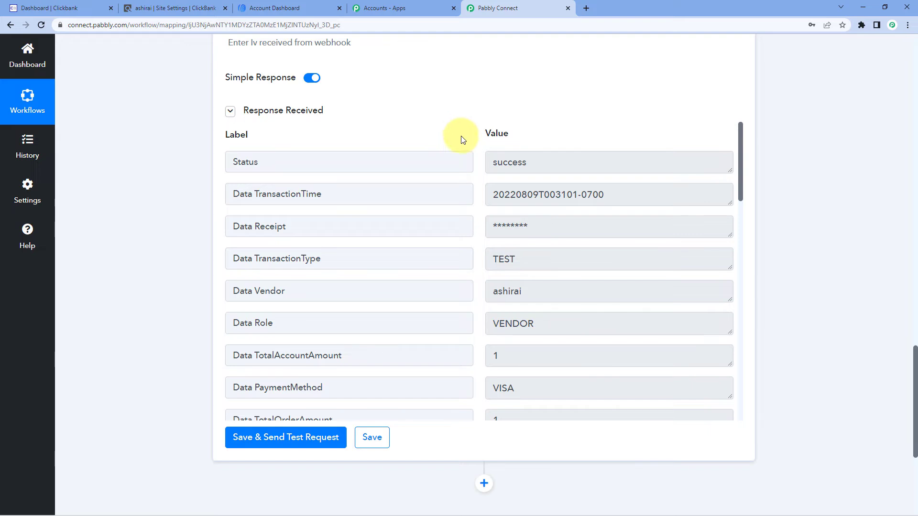
Examine the transaction type and vendor fields in the Data Transformer's decrypted response
scroll(479, 183, "down", 1)
scroll(478, 183, "down", 1)
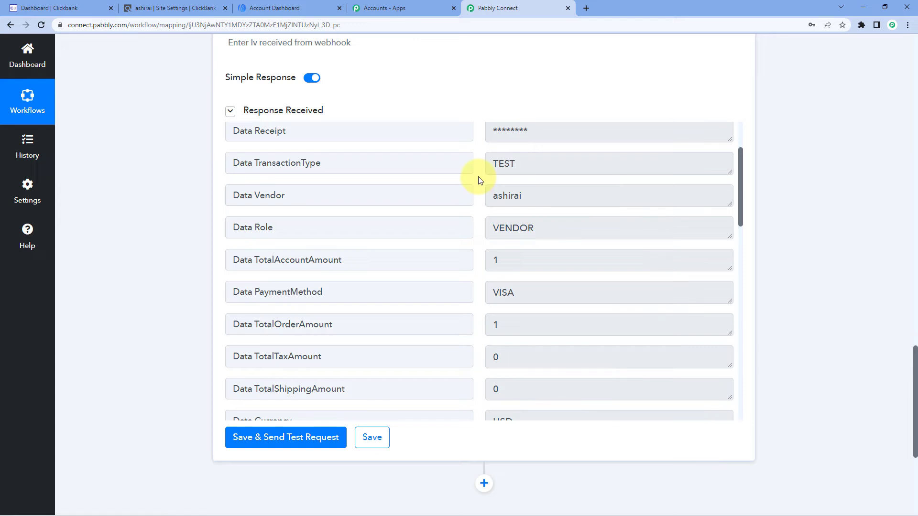
left_click(383, 164)
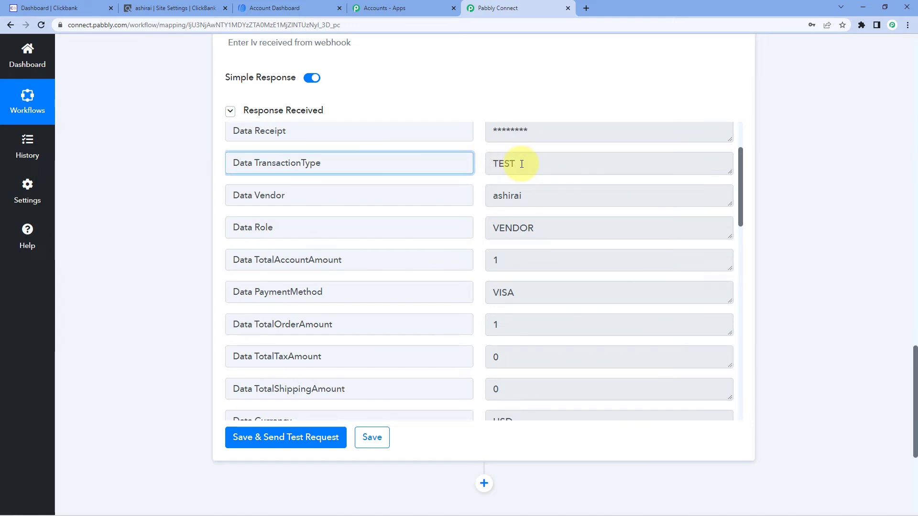
left_click_drag(537, 166, 469, 164)
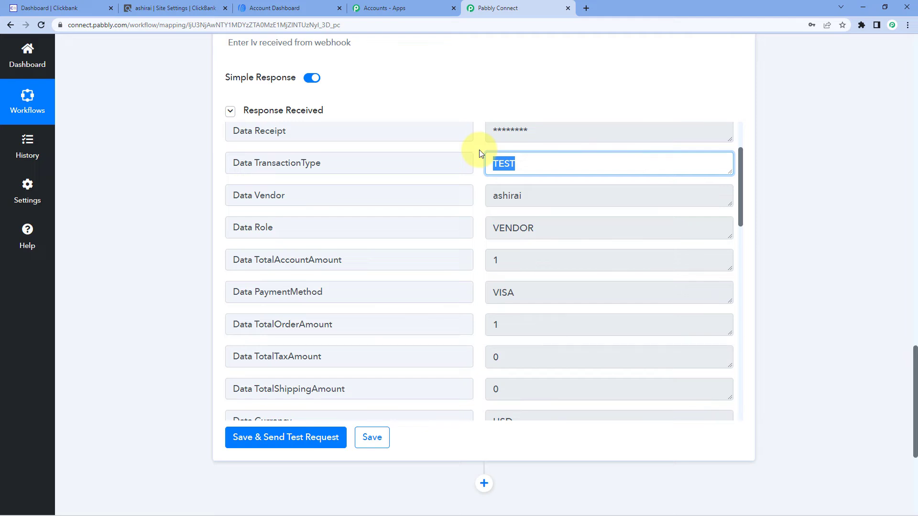
scroll(479, 150, "up", 1)
scroll(491, 180, "down", 2)
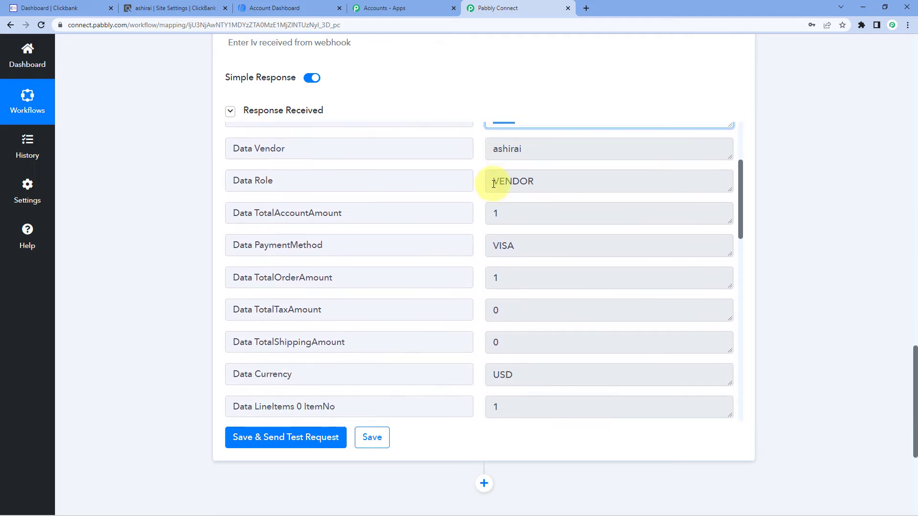
left_click(519, 150)
left_click(481, 151)
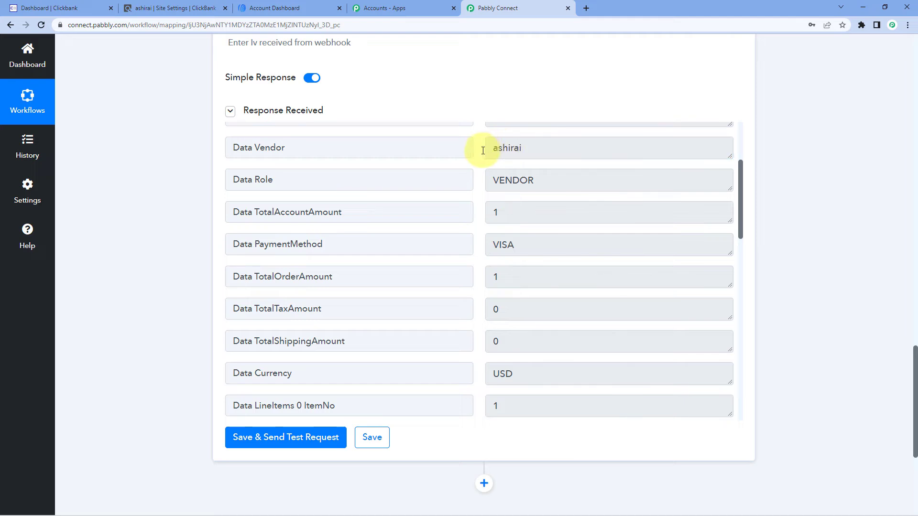
left_click_drag(527, 148, 479, 150)
left_click(479, 148)
Examine the product title, product price and customer shipping name and email fields in the decrypted response
scroll(481, 152, "down", 4)
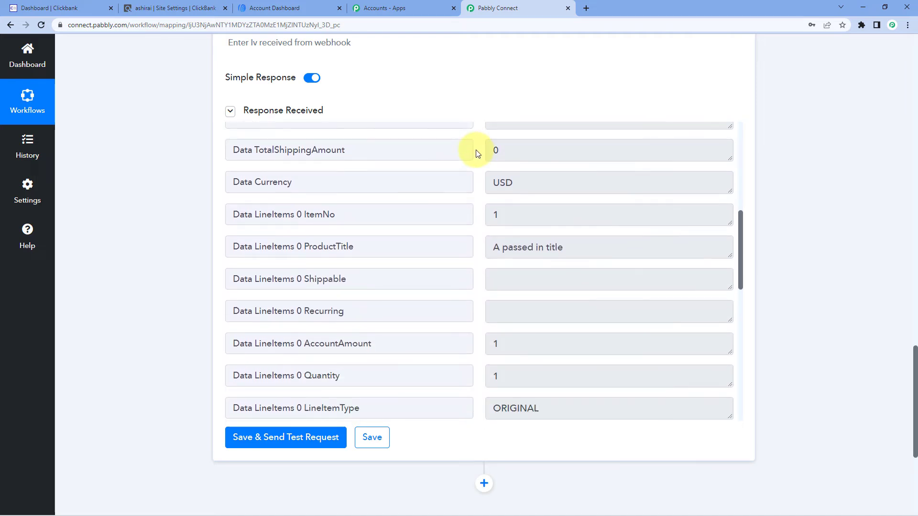
scroll(476, 153, "down", 2)
left_click(494, 152)
left_click_drag(494, 152, 589, 153)
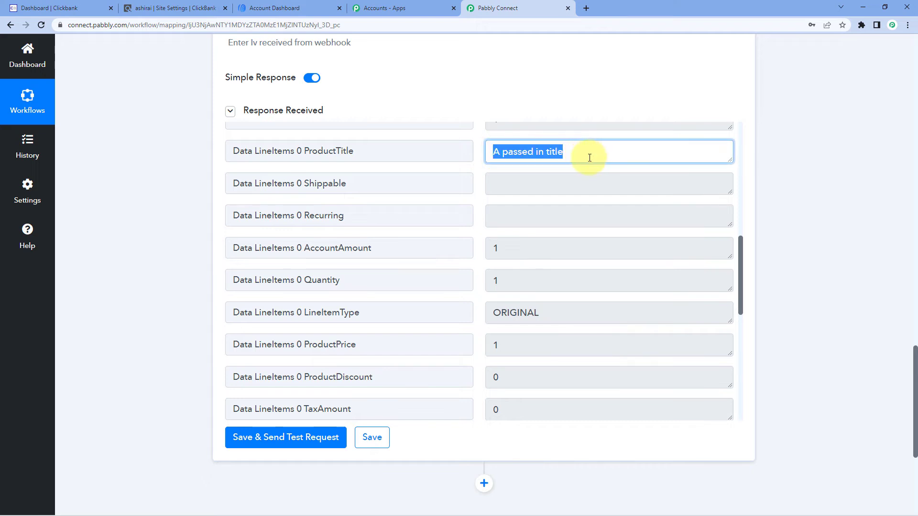
left_click(570, 158)
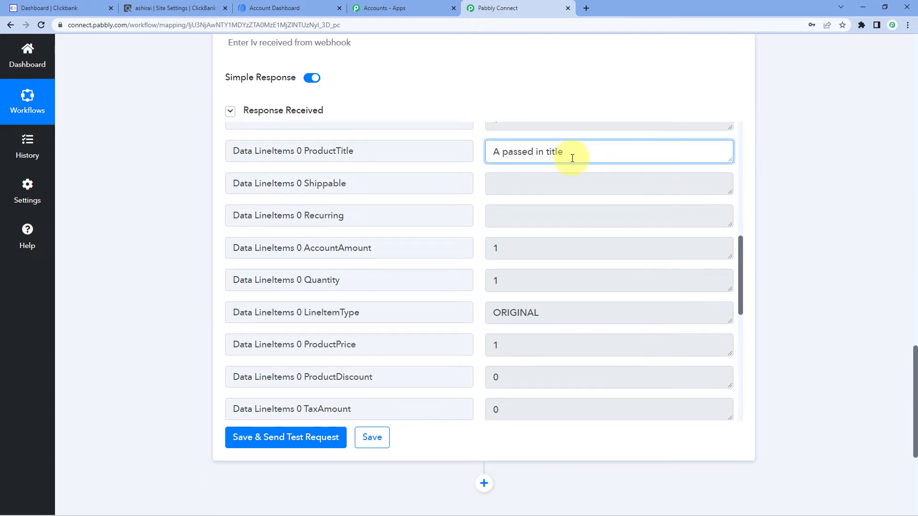
scroll(538, 211, "down", 2)
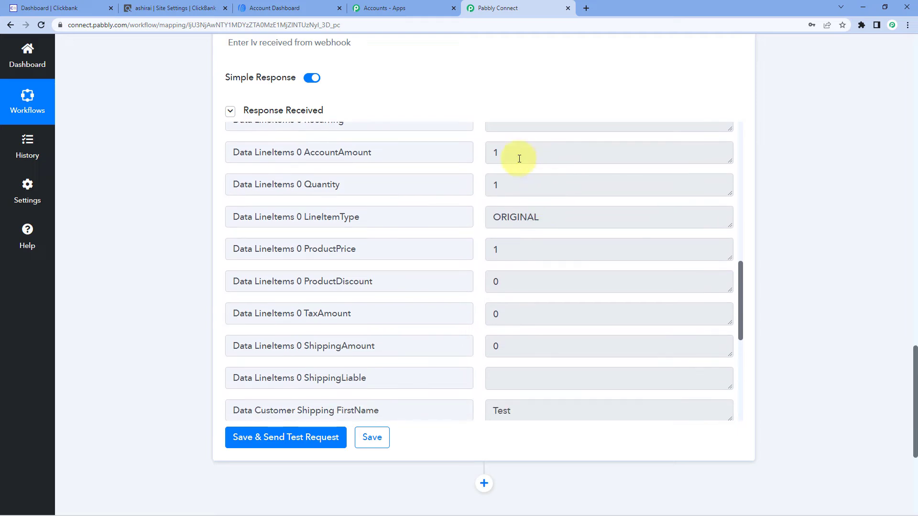
left_click(536, 249)
scroll(478, 236, "down", 5)
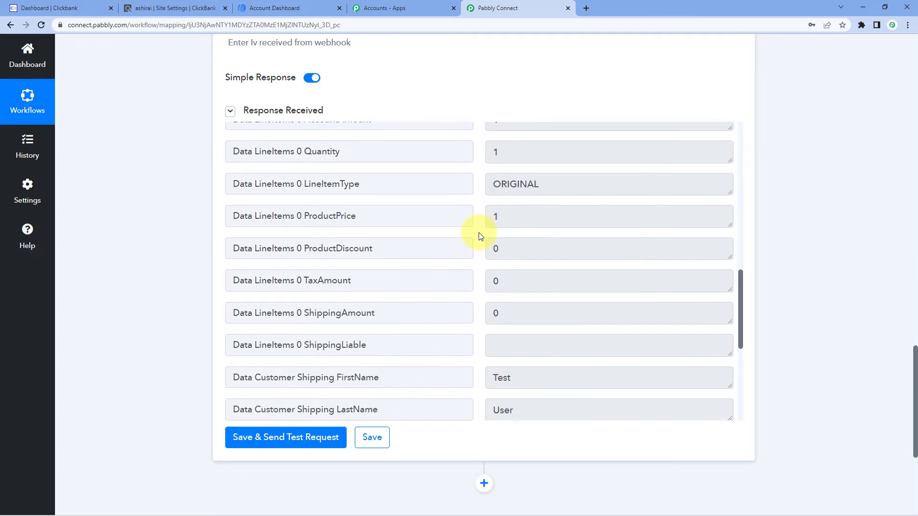
double_click(524, 173)
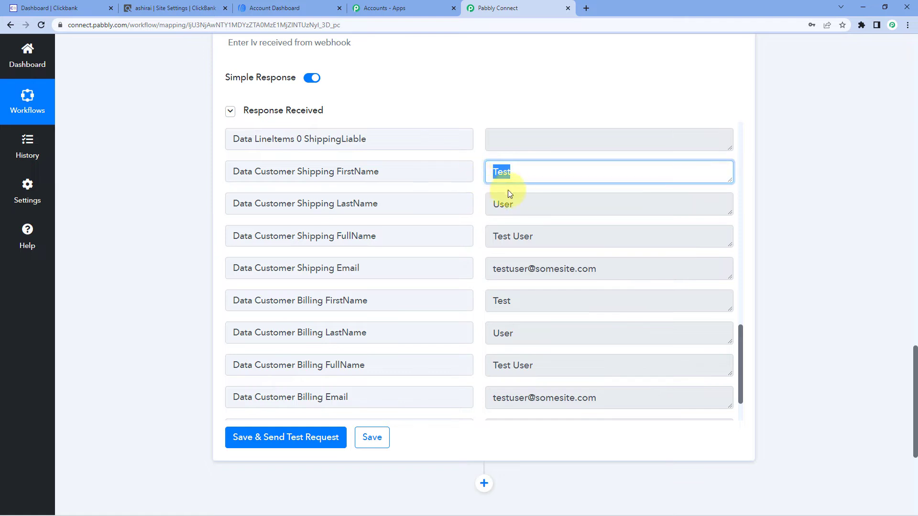
double_click(513, 201)
triple_click(534, 237)
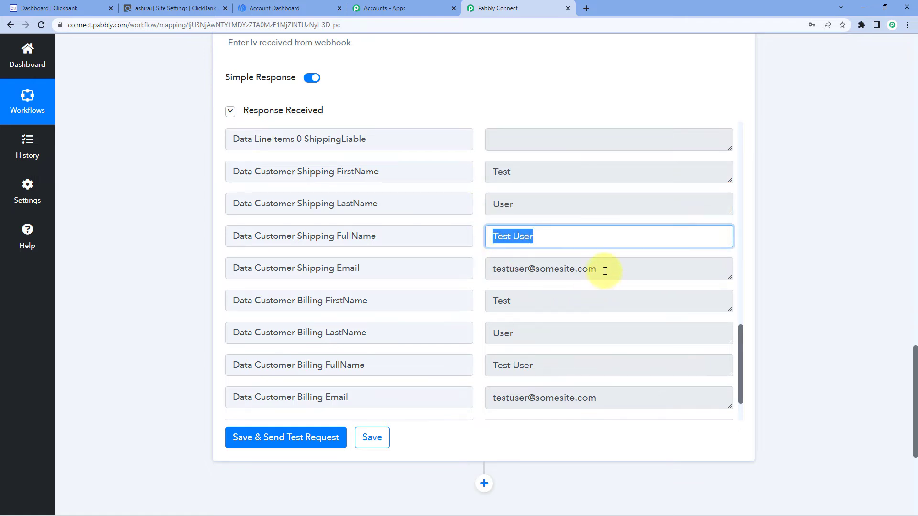
triple_click(604, 267)
left_click(478, 250)
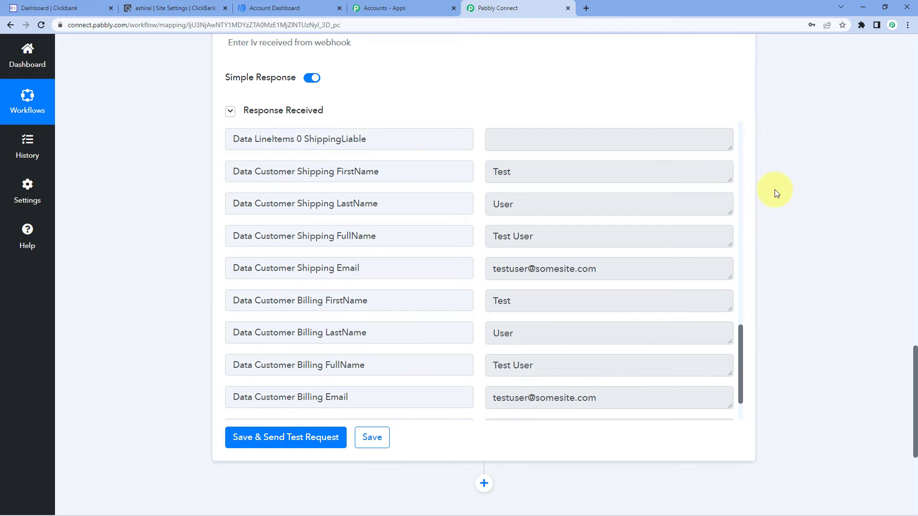
Add an action step after the Data Transformer using the AWeber app and the Add Subscriber event
scroll(775, 190, "down", 5)
left_click(484, 238)
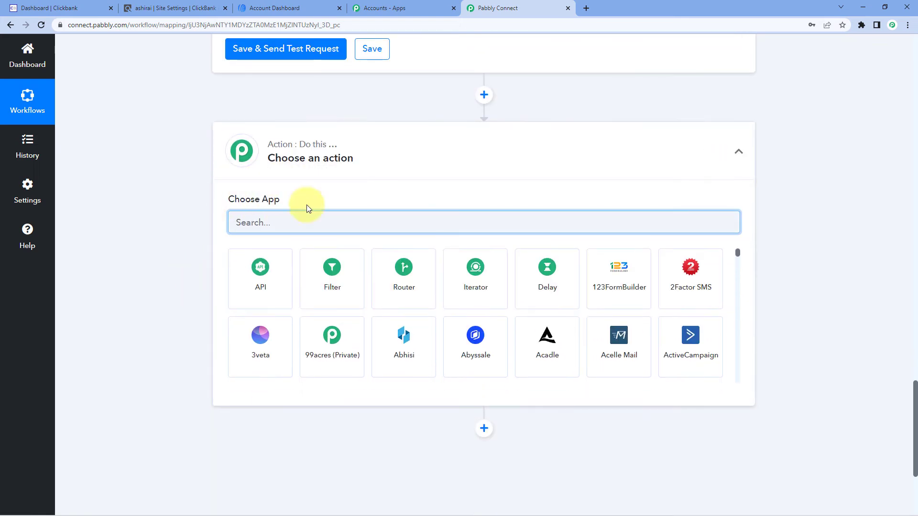
type("A")
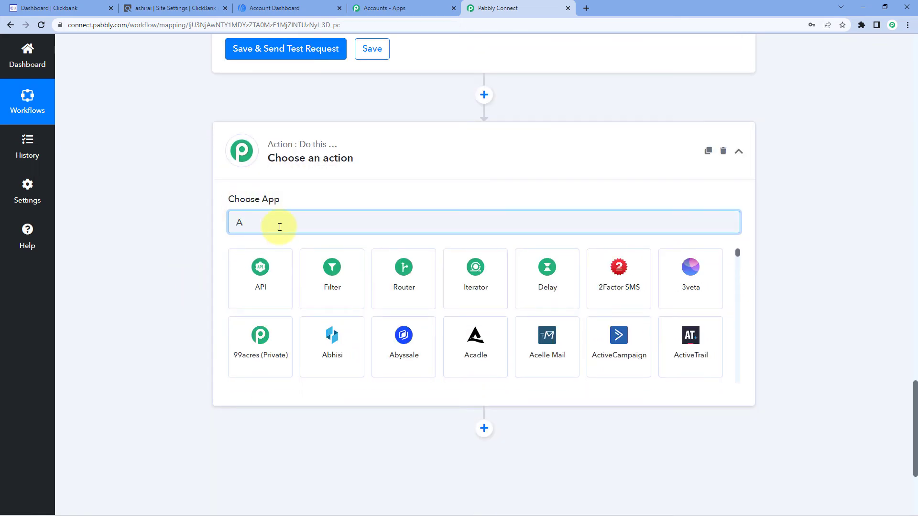
type("w")
left_click(278, 267)
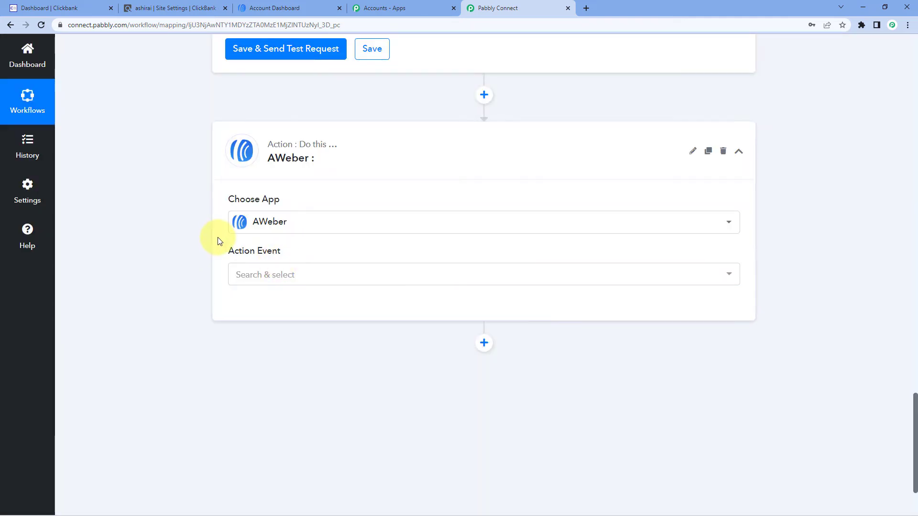
scroll(283, 236, "down", 1)
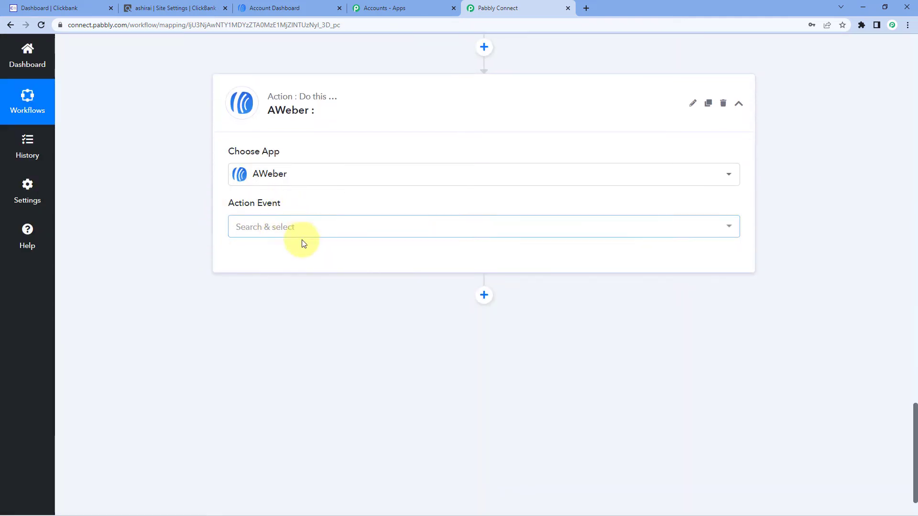
left_click(303, 241)
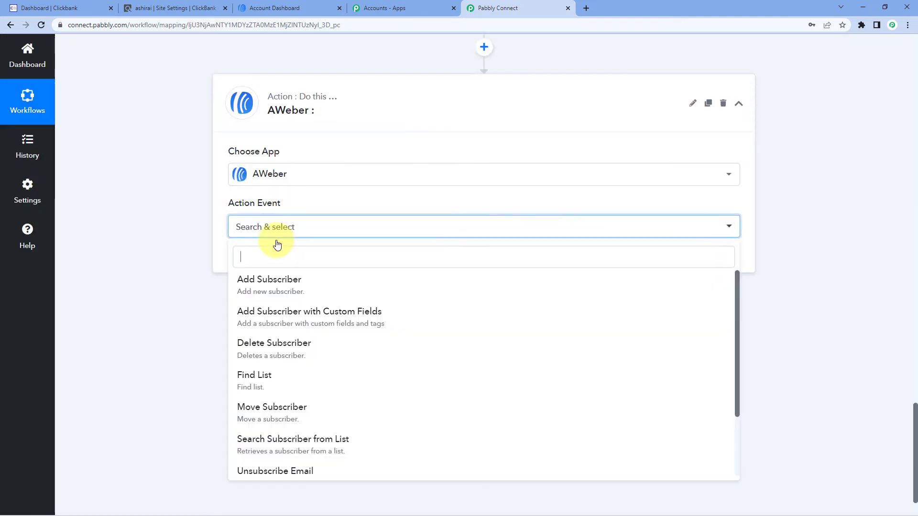
left_click(293, 283)
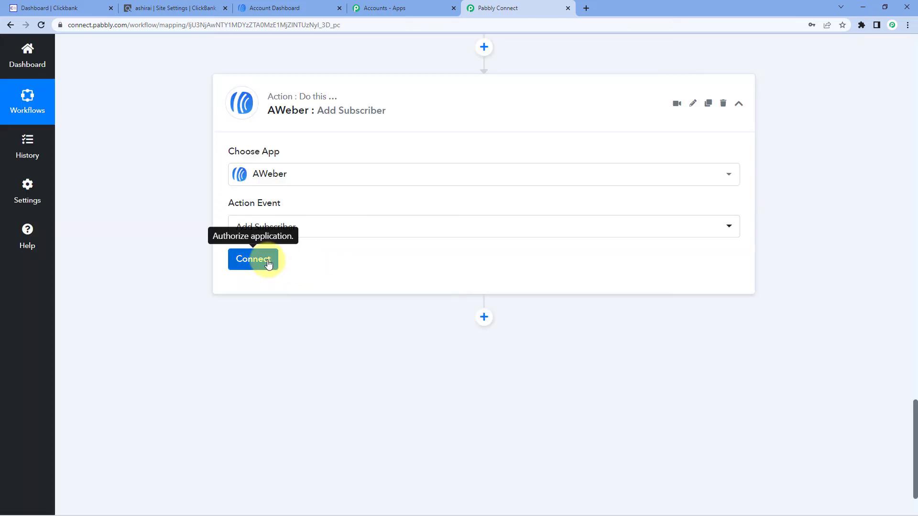
Connect the AWeber action through a new connection, authorizing access to the AWeber account that is open in the browser
left_click(269, 263)
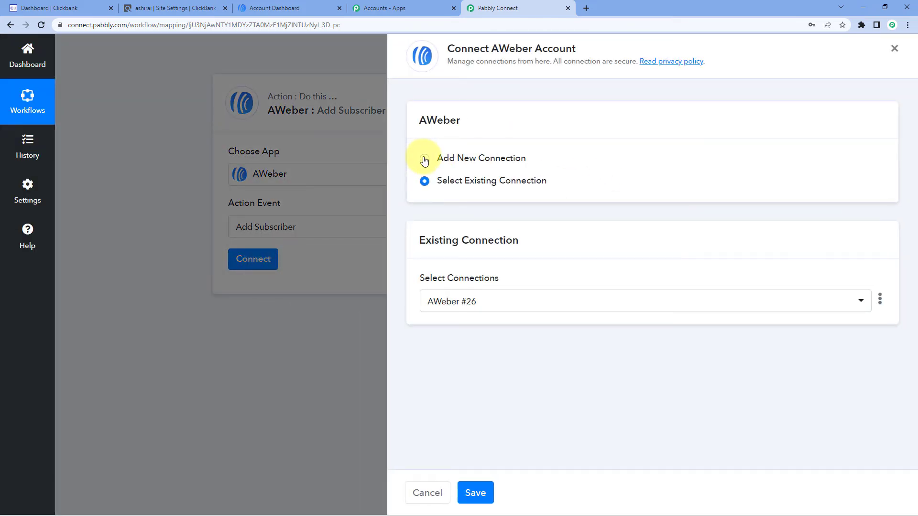
left_click(424, 160)
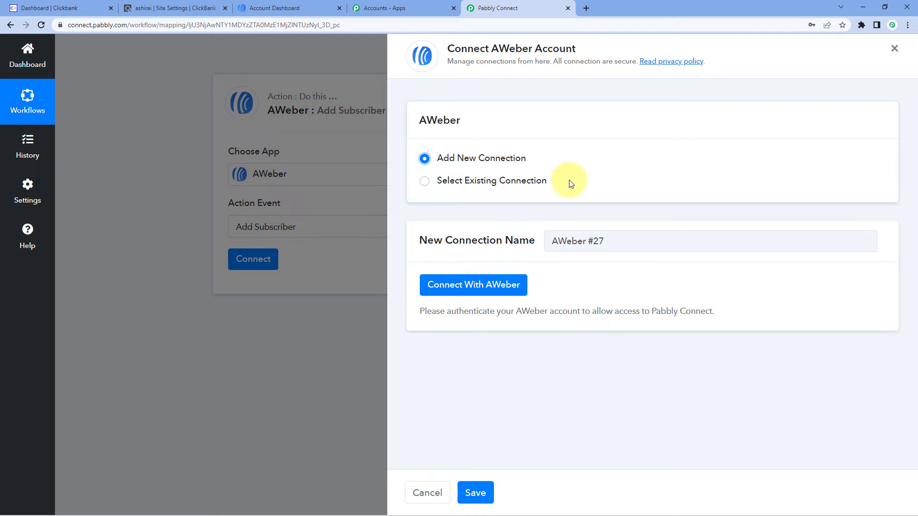
left_click(474, 295)
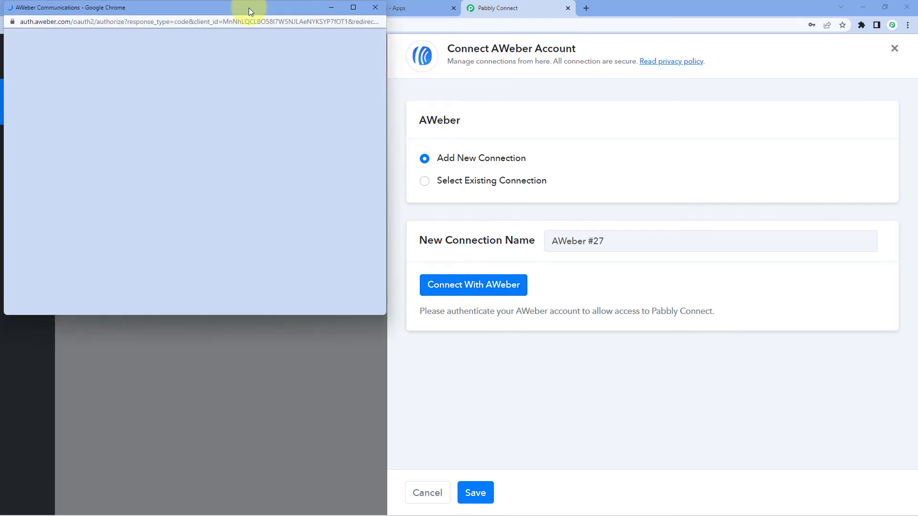
left_click_drag(249, 8, 248, 35)
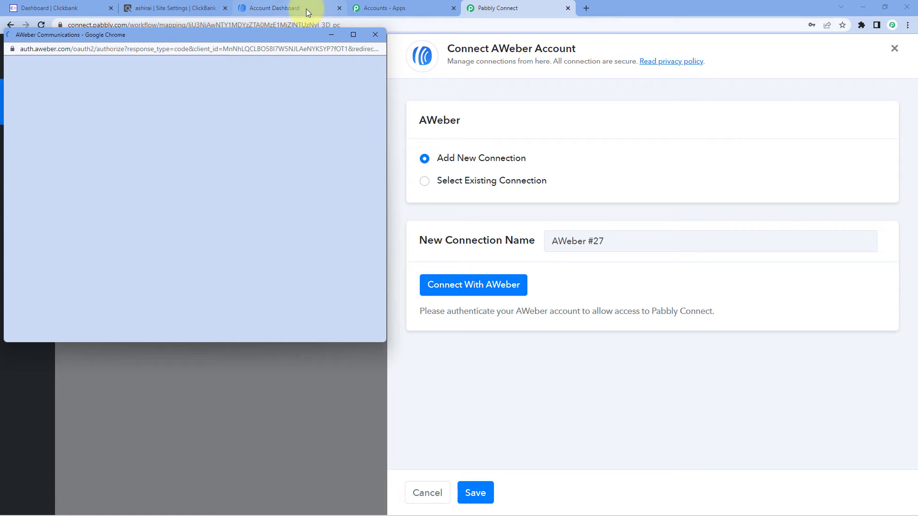
left_click(306, 8)
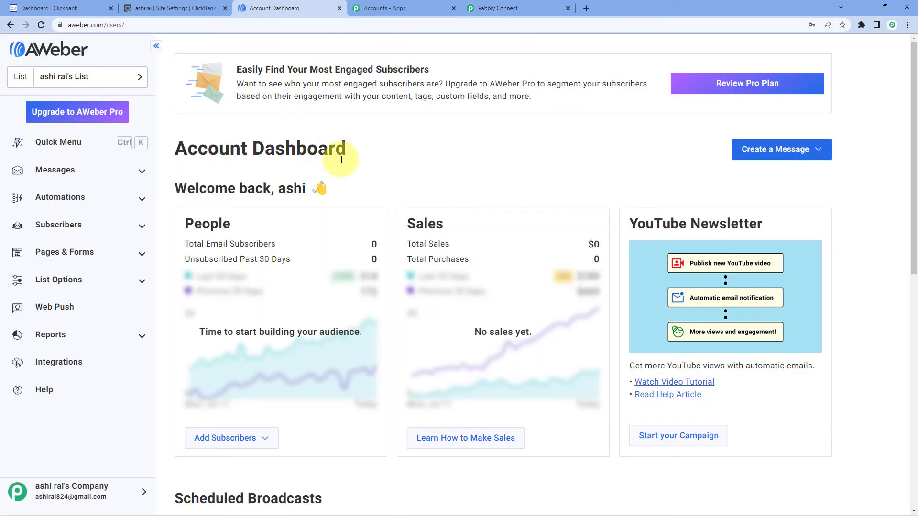
left_click(526, 8)
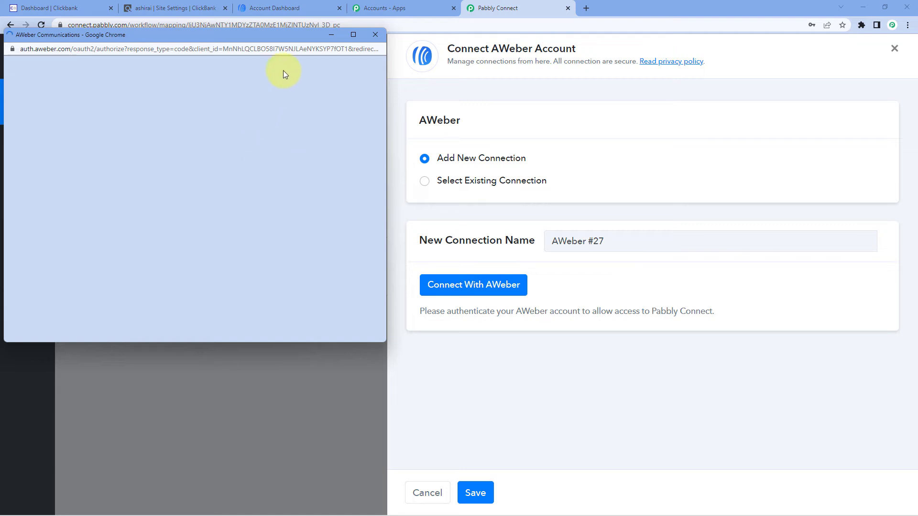
scroll(274, 228, "down", 5)
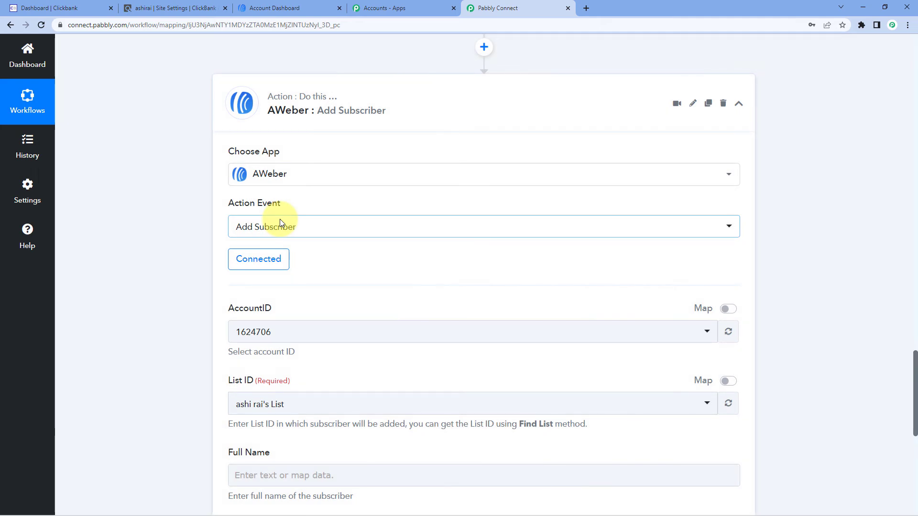
left_click(319, 4)
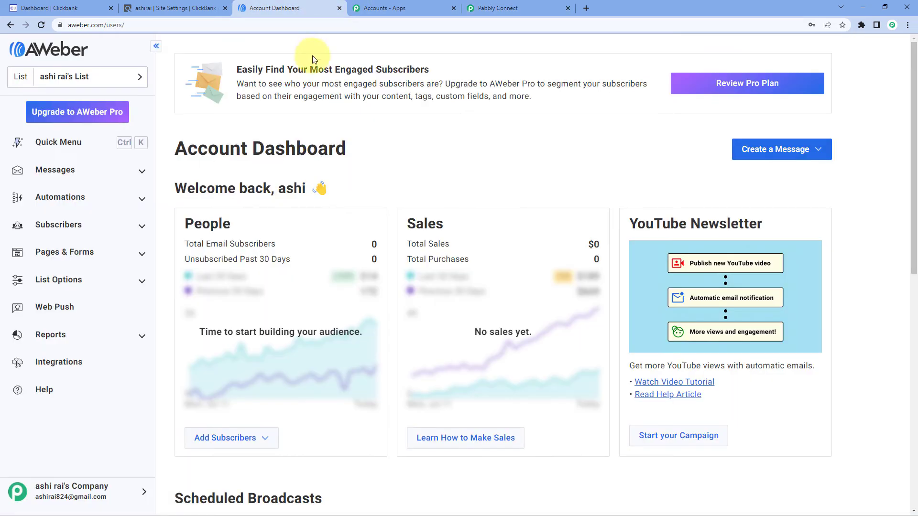
left_click(507, 10)
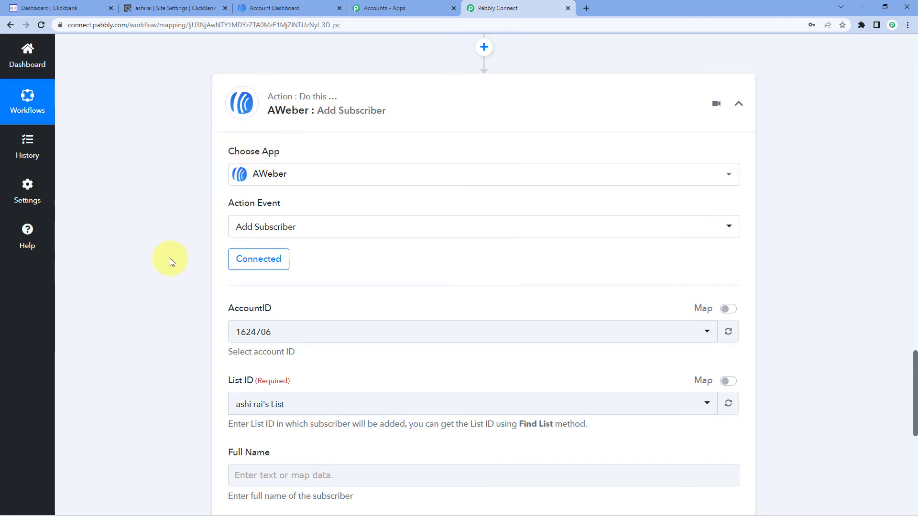
Select the account's existing subscriber list as the List ID in the AWeber Add Subscriber action
scroll(171, 259, "down", 3)
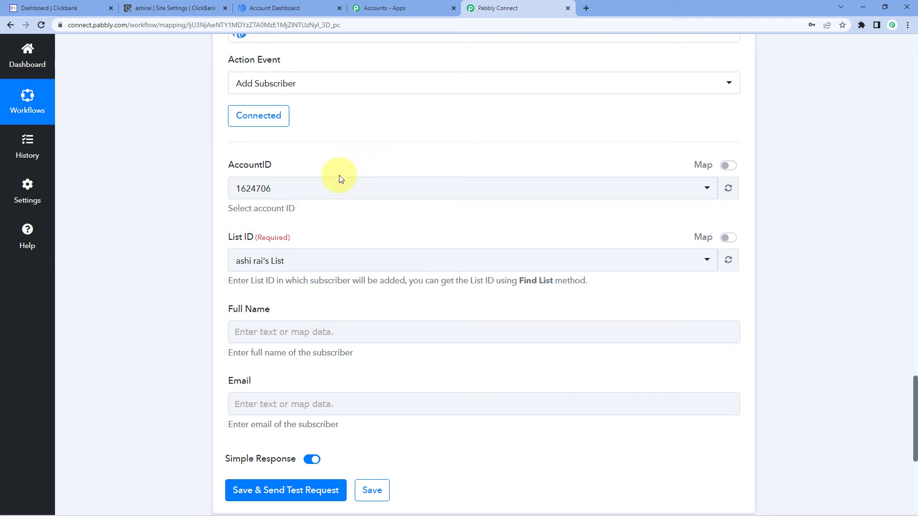
scroll(318, 222, "down", 1)
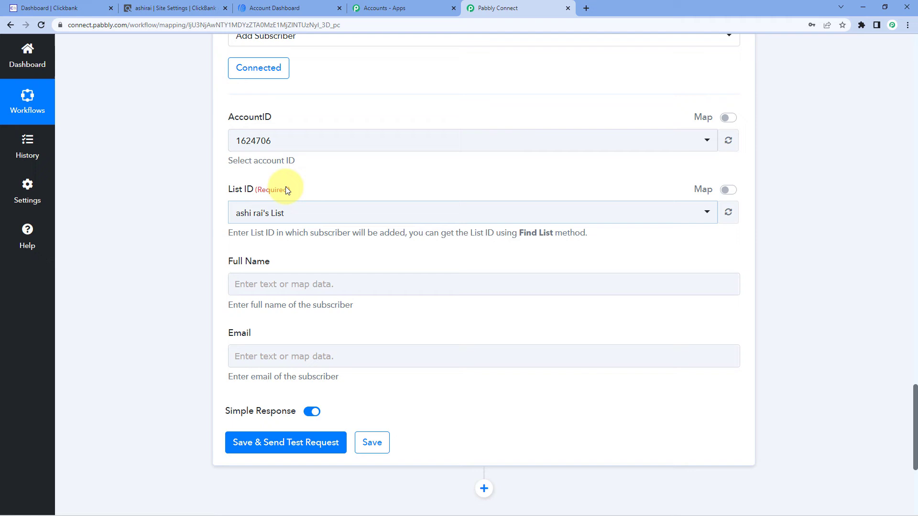
left_click(319, 211)
left_click(235, 187)
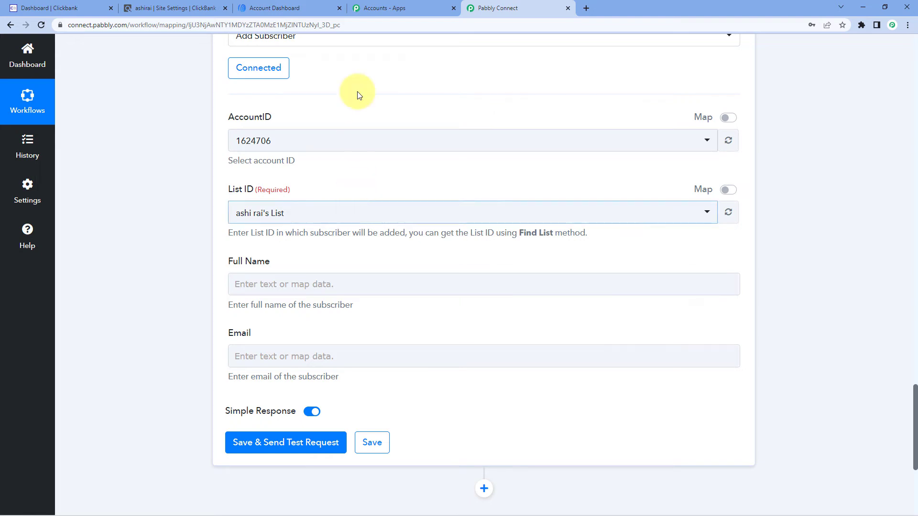
left_click(312, 217)
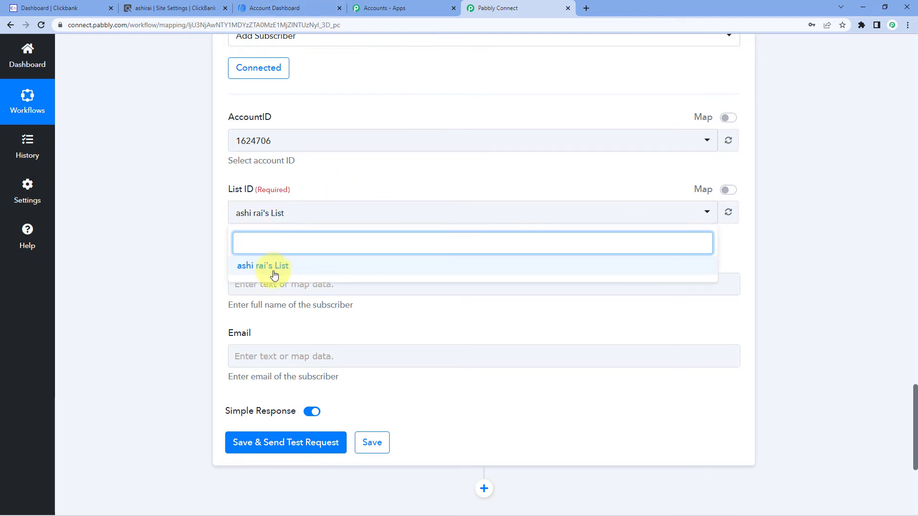
left_click(309, 264)
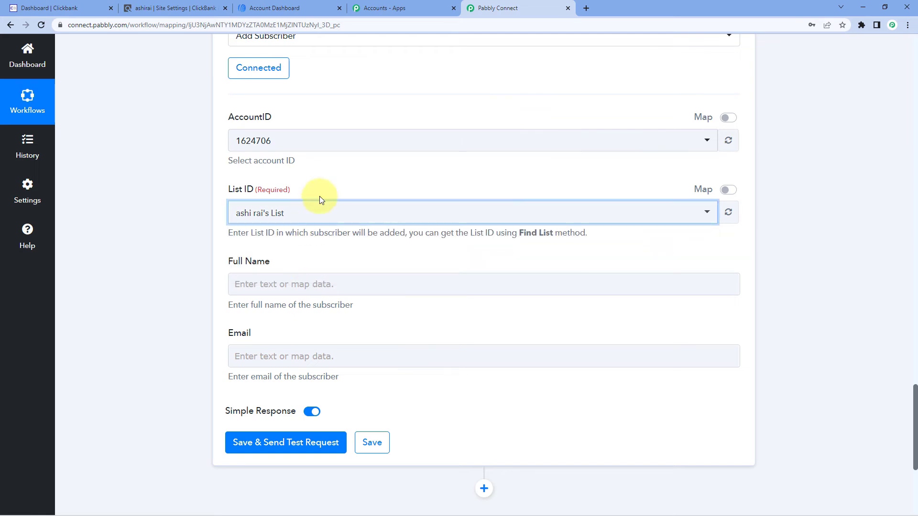
left_click(322, 187)
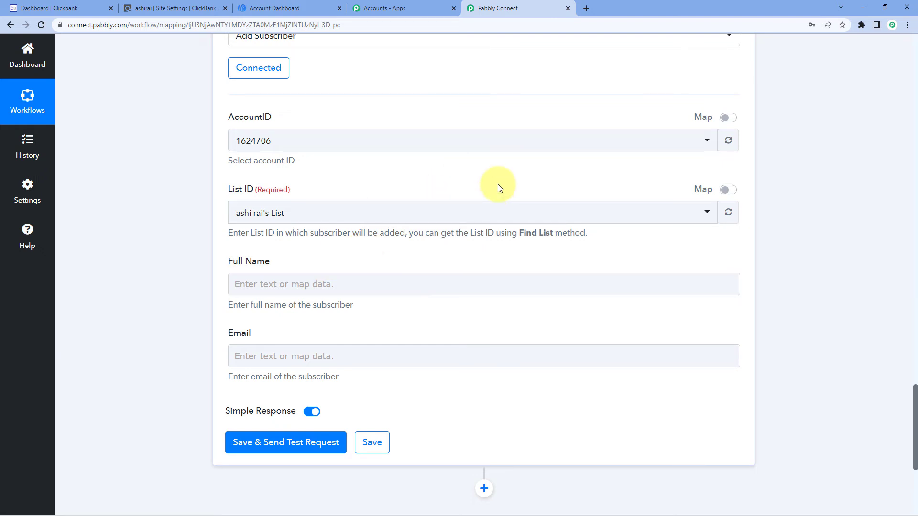
Examine the customer shipping full name and email values in the Data Transformer's decrypted response
scroll(498, 185, "up", 8)
scroll(481, 249, "up", 3)
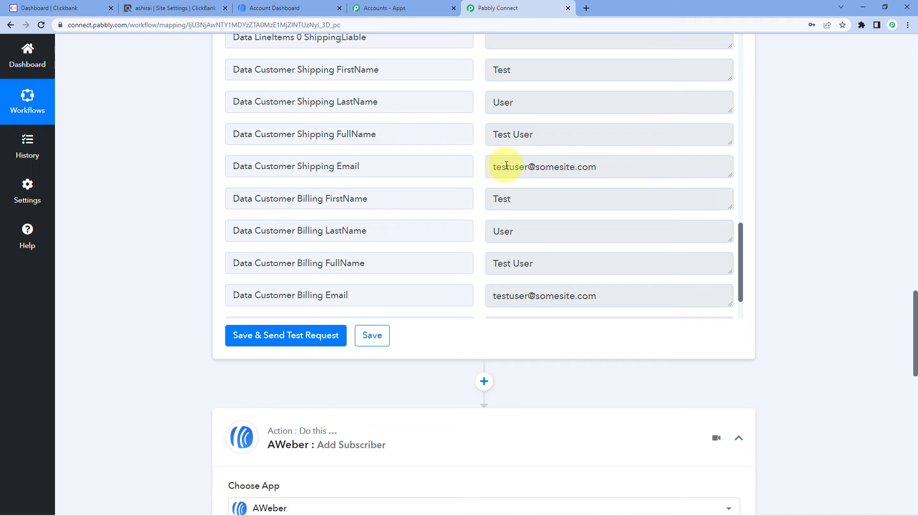
left_click_drag(582, 139, 412, 152)
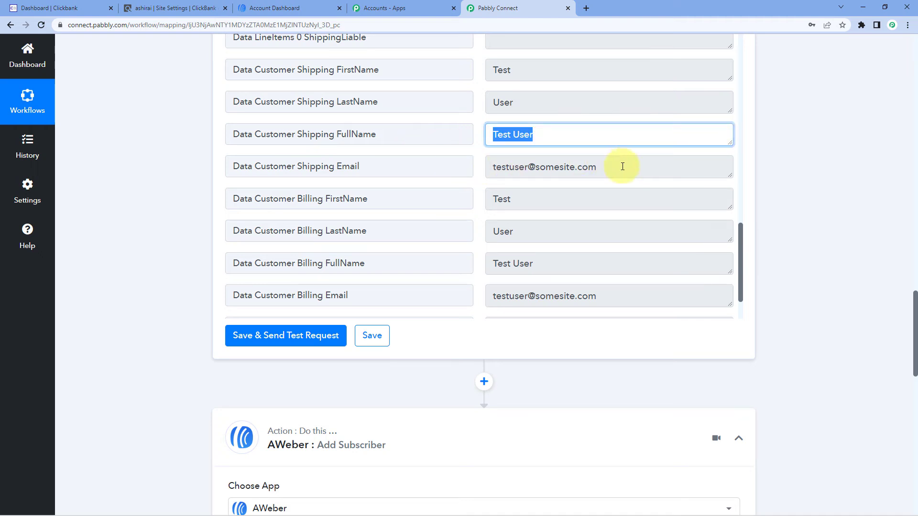
left_click_drag(621, 166, 491, 166)
left_click(482, 166)
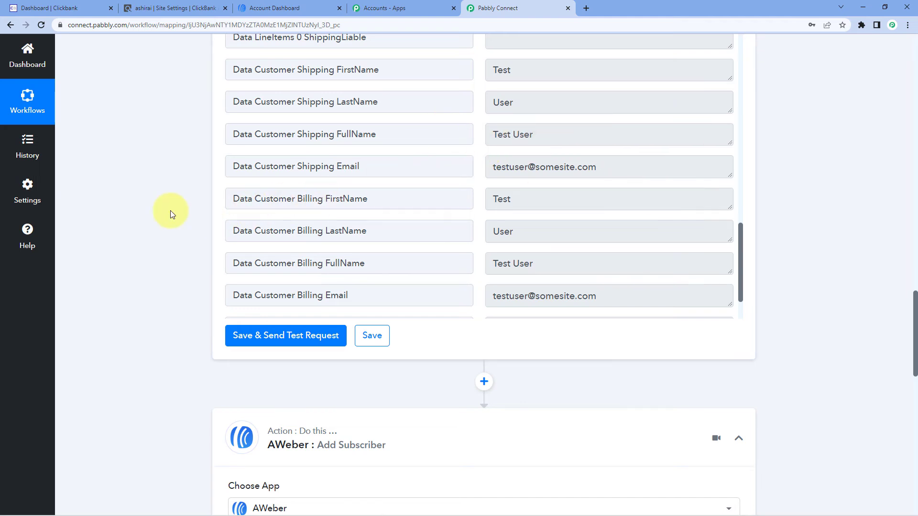
Map the AWeber action's Full Name to the Data Transformer's Data Customer Shipping FullName value
scroll(172, 211, "down", 12)
scroll(205, 221, "down", 2)
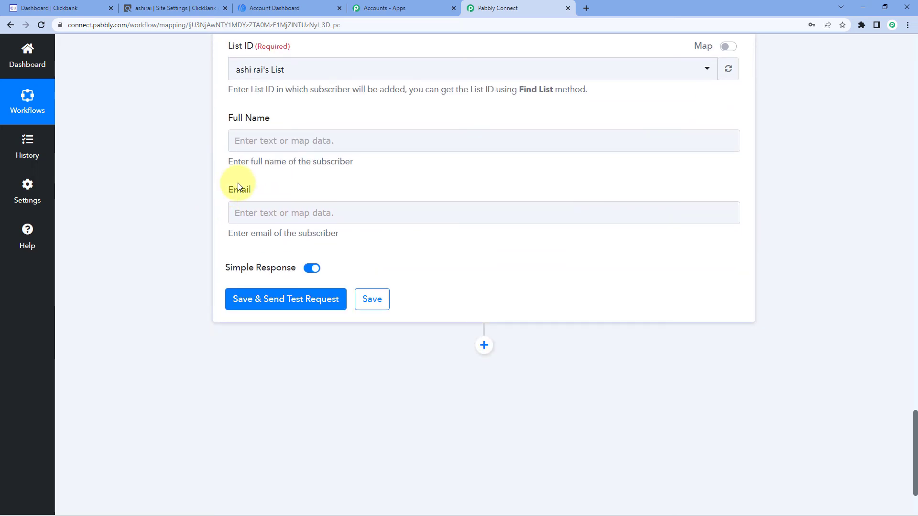
left_click(264, 138)
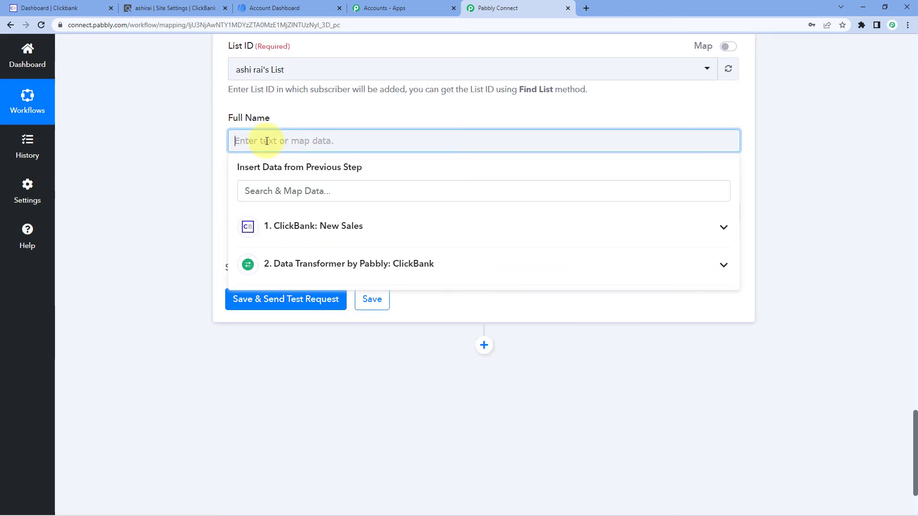
left_click(297, 271)
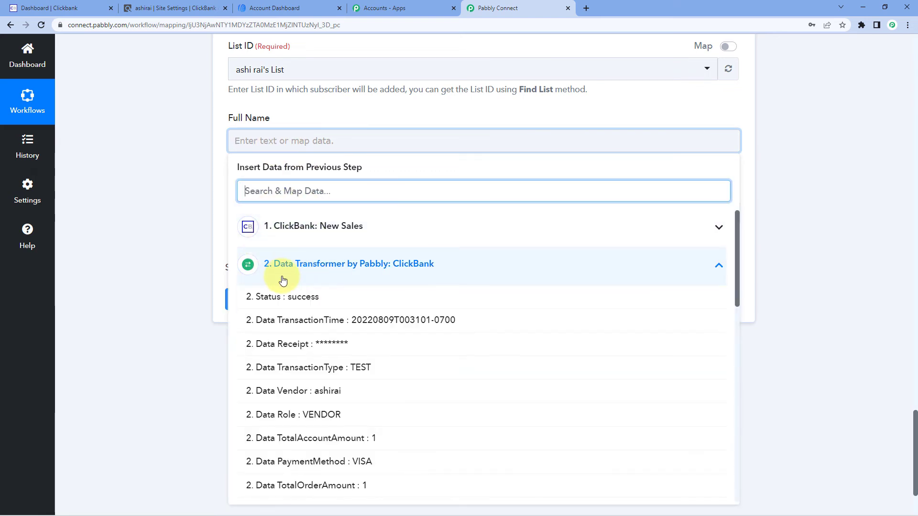
scroll(343, 347, "down", 6)
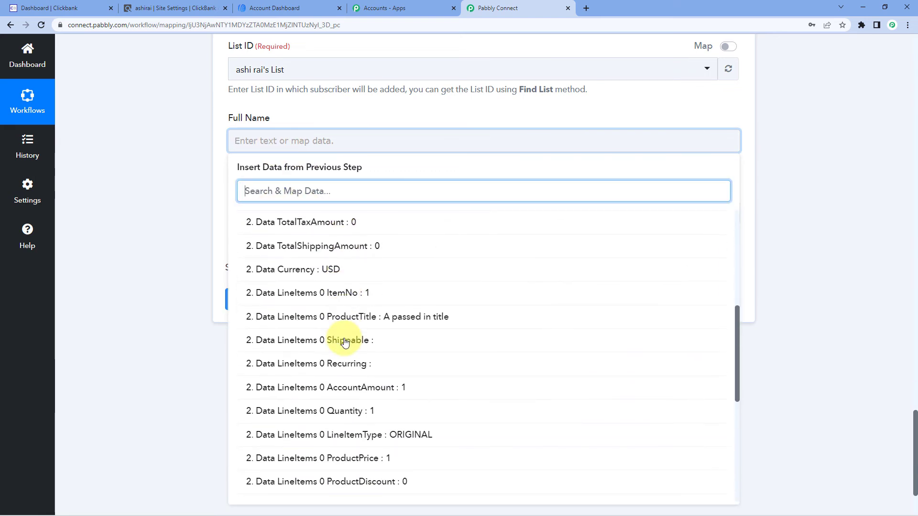
scroll(345, 343, "down", 6)
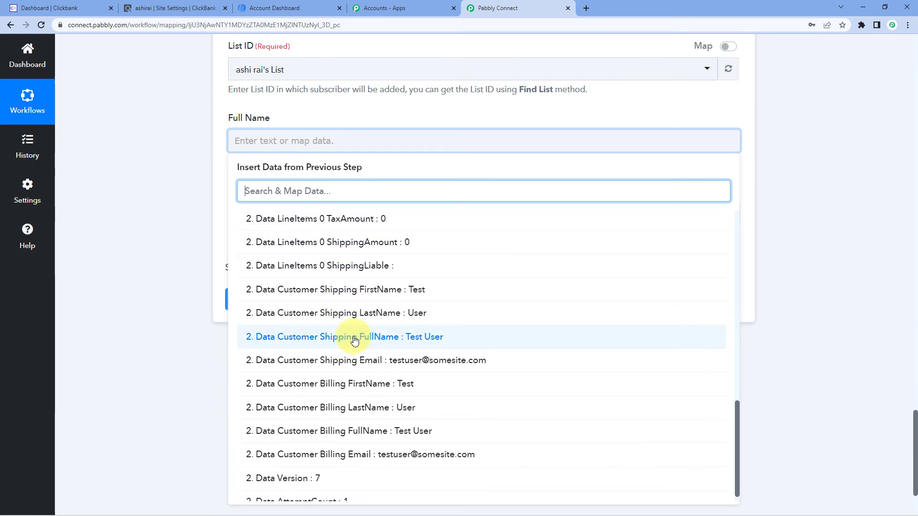
left_click(354, 341)
left_click(181, 220)
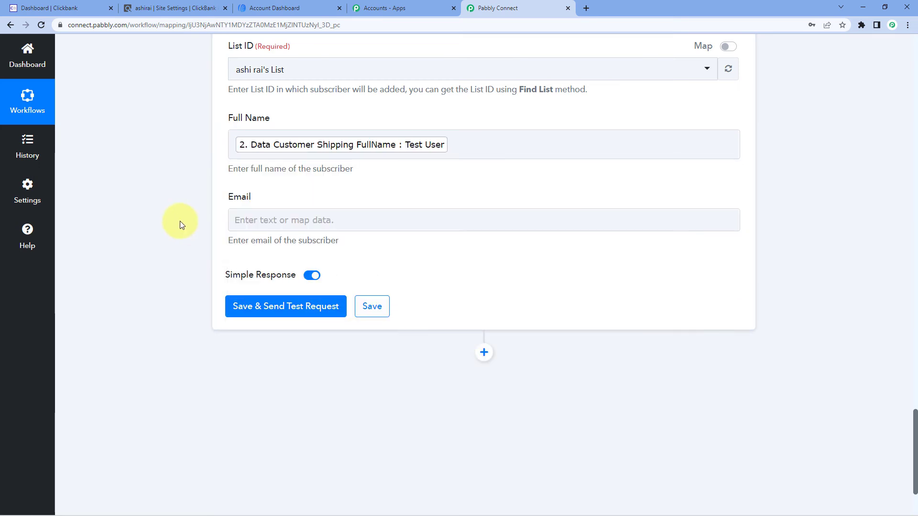
Map the AWeber action's Email to the Data Transformer's Data Customer Shipping Email value
left_click(269, 225)
left_click(349, 302)
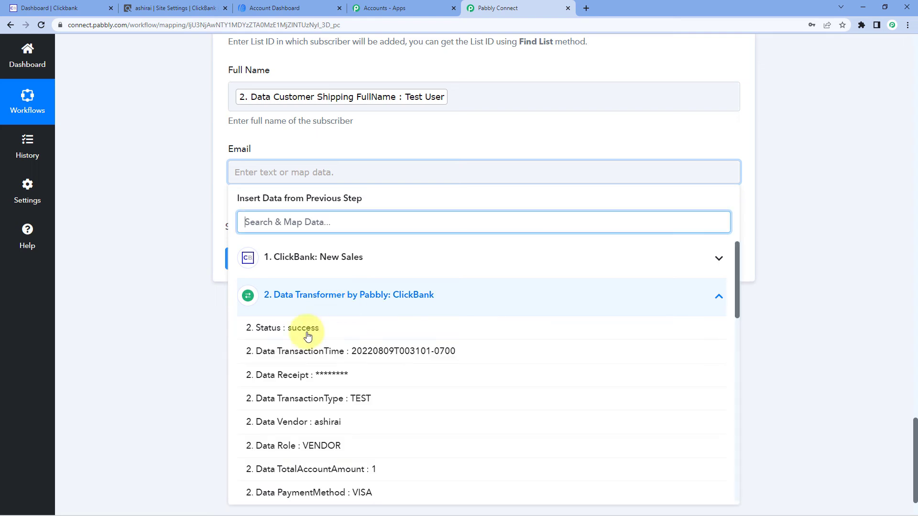
scroll(380, 398, "down", 10)
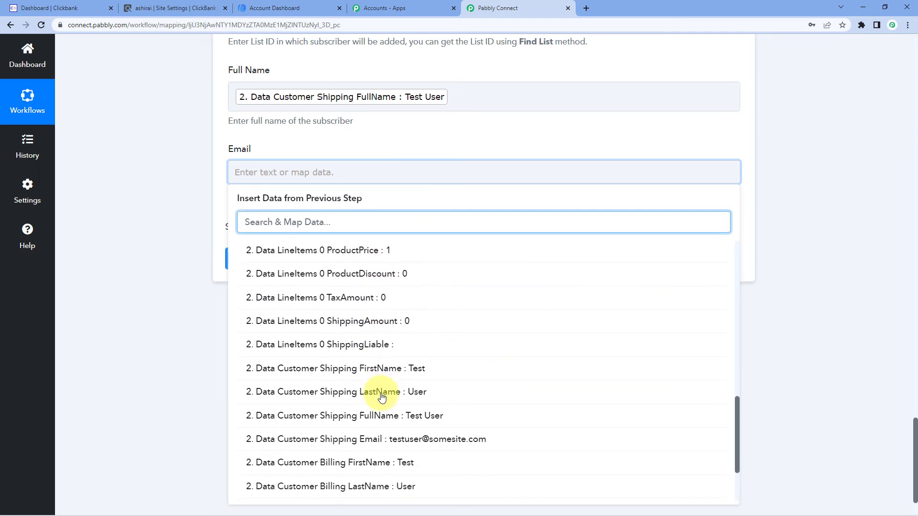
left_click(366, 439)
left_click(132, 242)
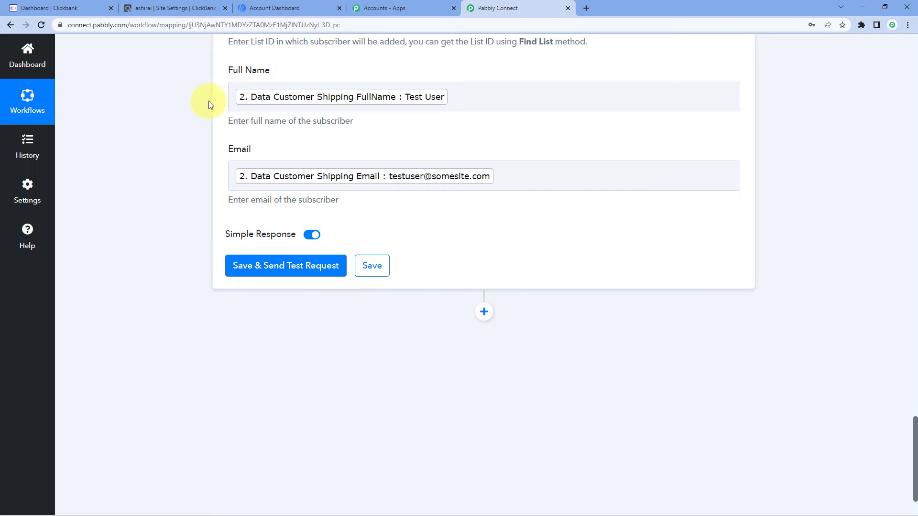
Save the AWeber action with a test request and enlarge the response's Message value to read it in full
left_click(292, 270)
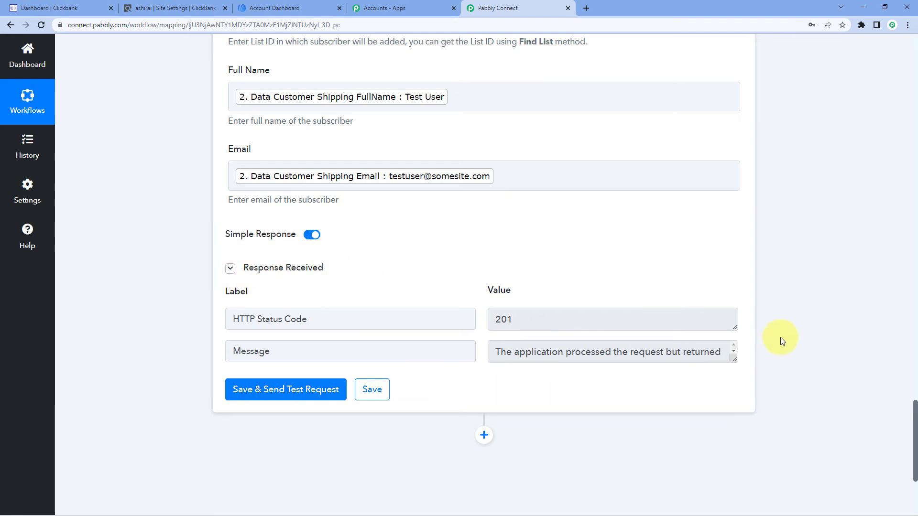
left_click_drag(734, 359, 738, 392)
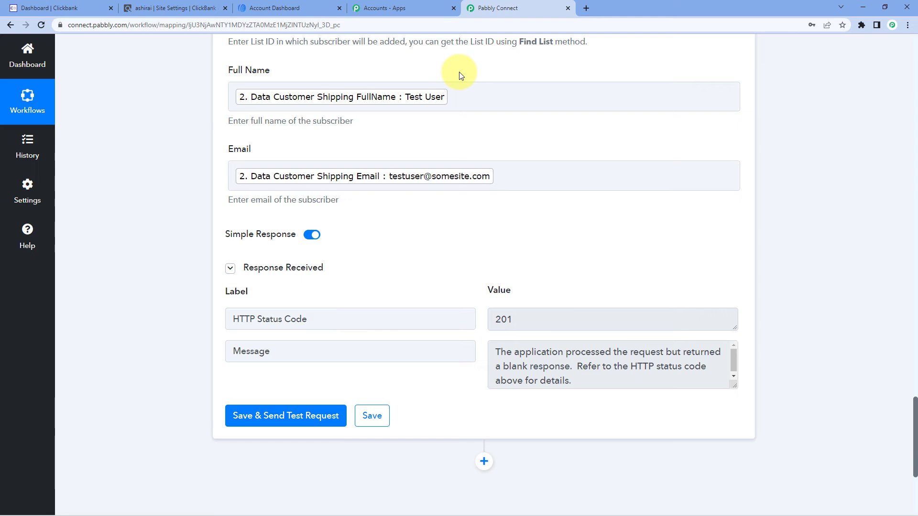
Switch to AWeber and check the Subscribers list for the test customer's entry
left_click(292, 8)
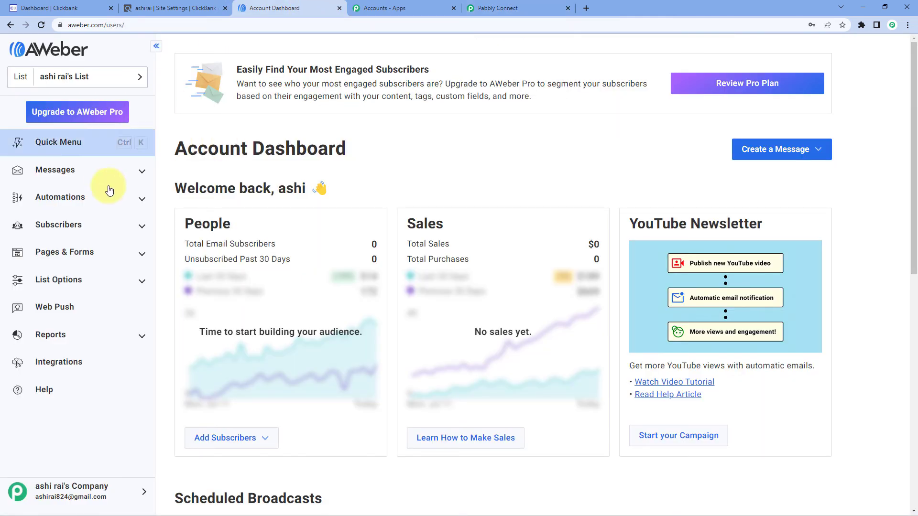
left_click(88, 227)
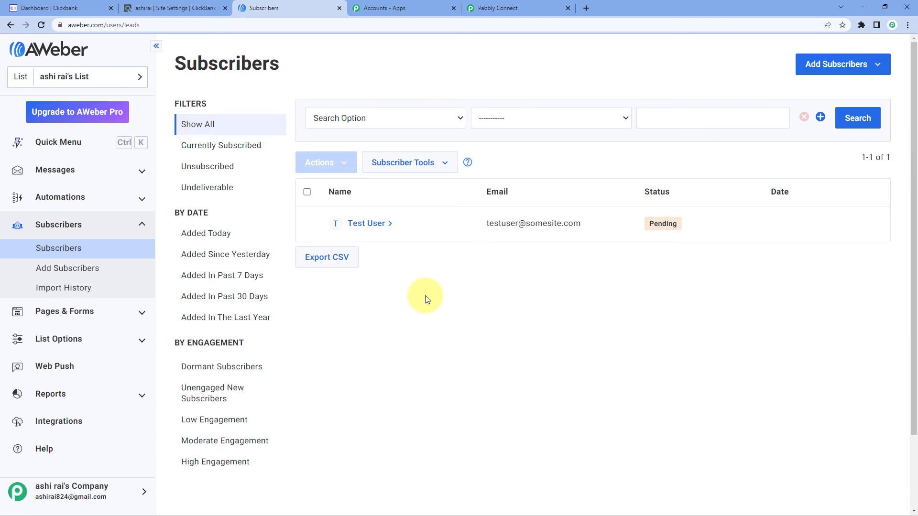
Return to Pabbly Connect and collapse the details of the ClickBank, Data Transformer and AWeber workflow steps
left_click(535, 8)
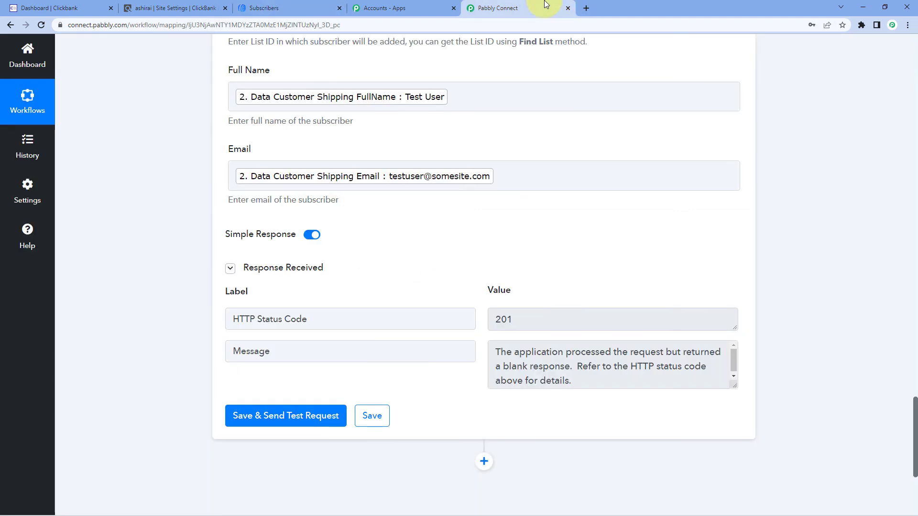
scroll(750, 275, "up", 9)
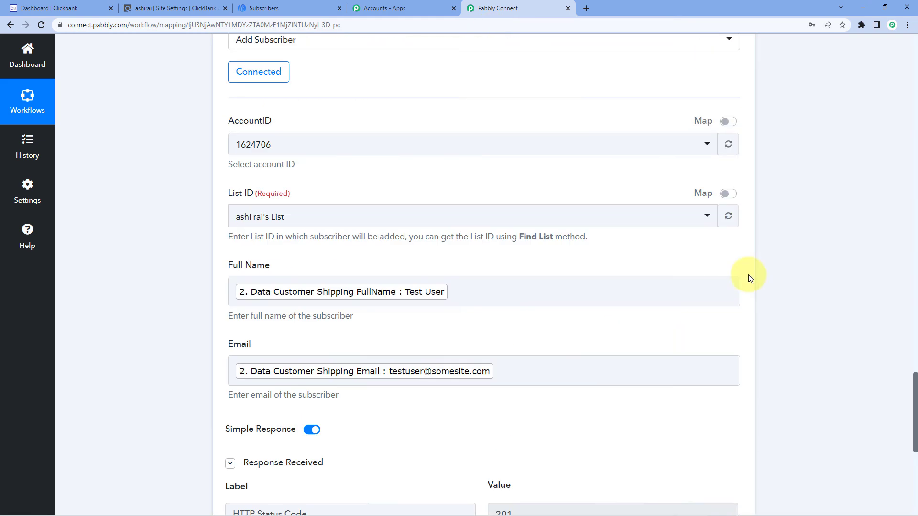
scroll(746, 258, "up", 2)
scroll(768, 215, "up", 15)
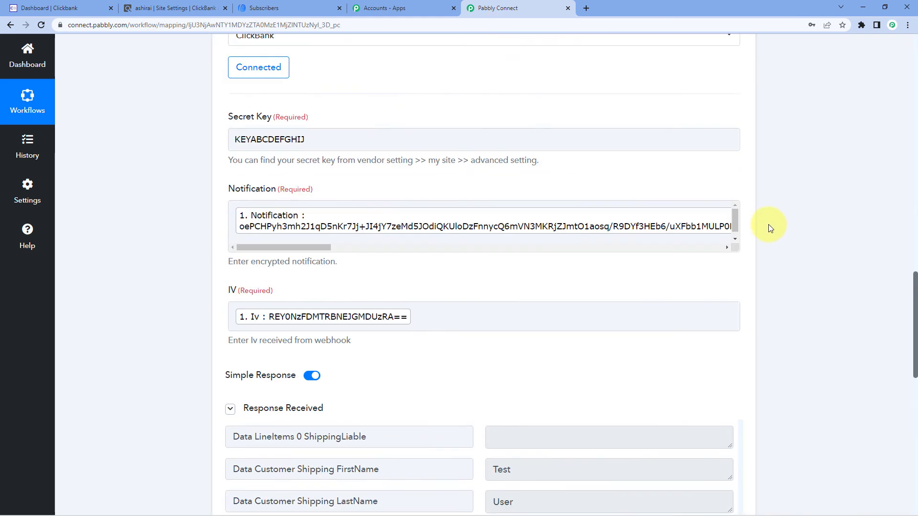
scroll(765, 244, "up", 20)
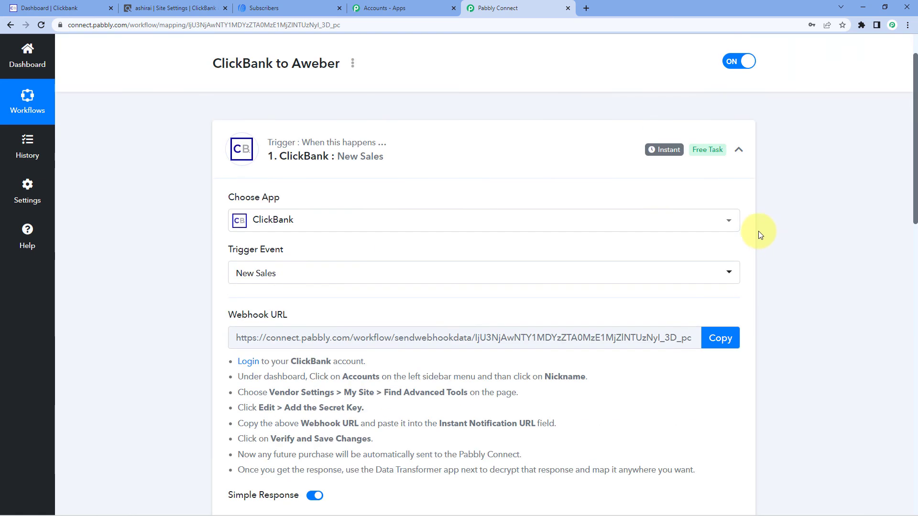
left_click(739, 207)
Switch to ClickBank and review the Advanced Tools section of the site settings and the Manage Nicknames page
left_click(144, 8)
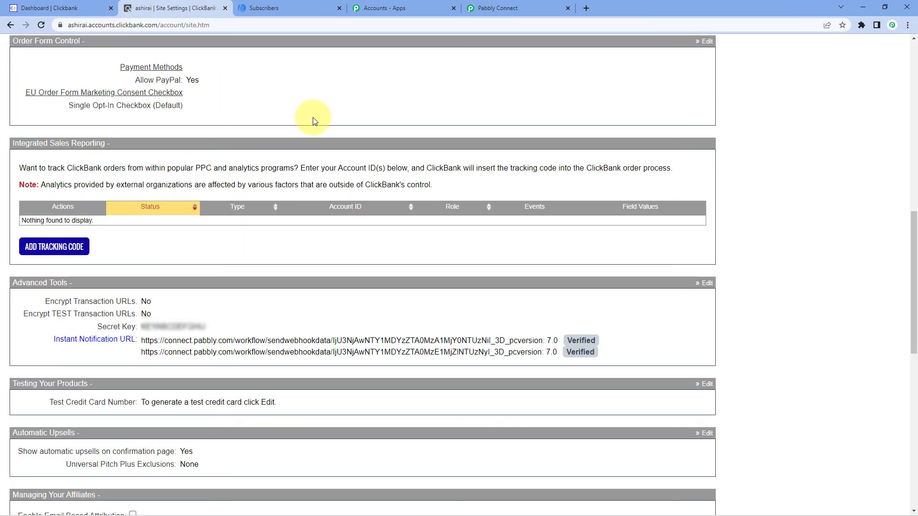
scroll(311, 118, "up", 2)
scroll(312, 117, "up", 3)
left_click(22, 8)
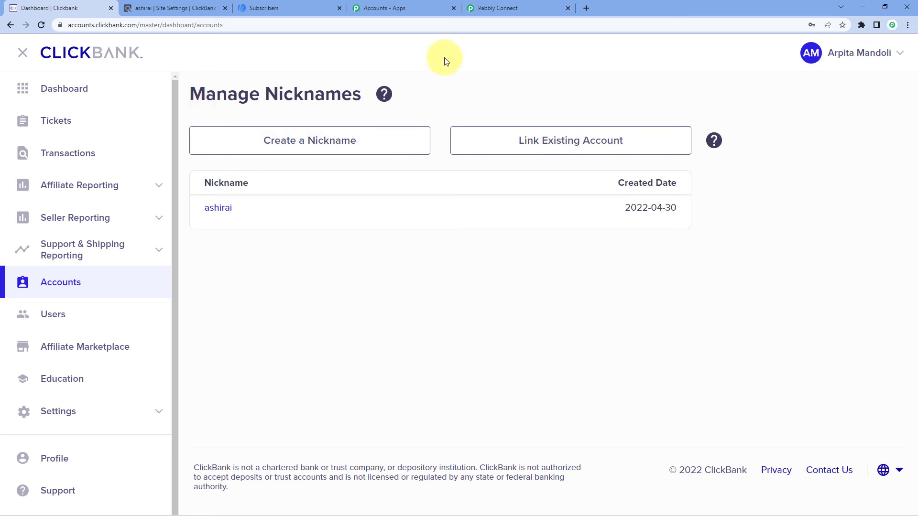
Switch back to Pabbly Connect and review the collapsed ClickBank to Aweber workflow from trigger to last action
left_click(507, 7)
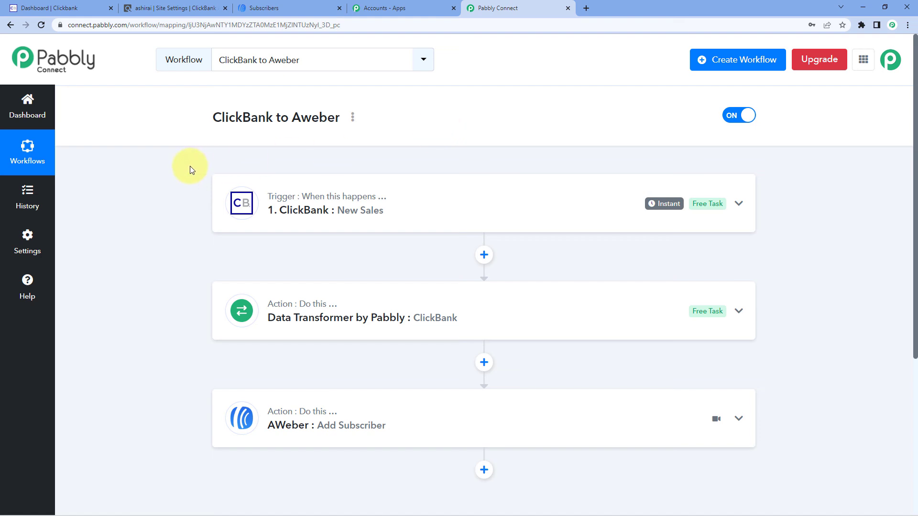
scroll(190, 170, "down", 1)
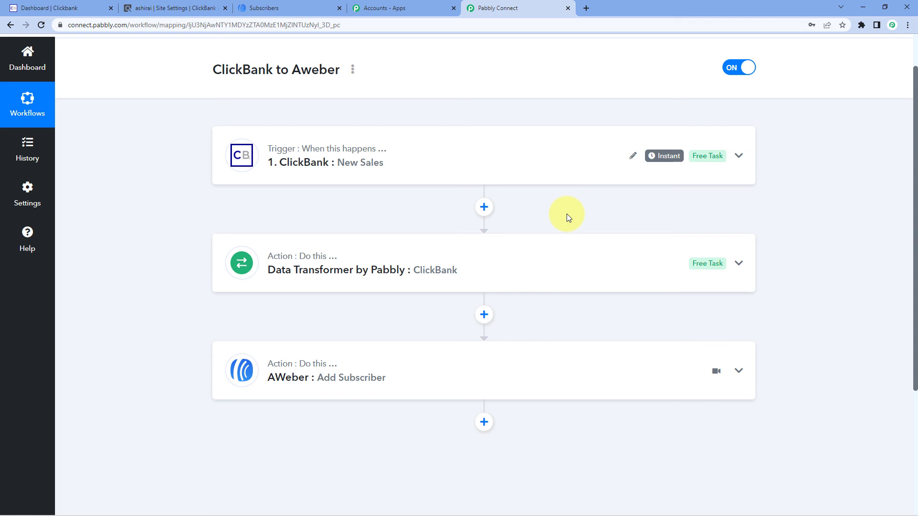
scroll(547, 252, "up", 2)
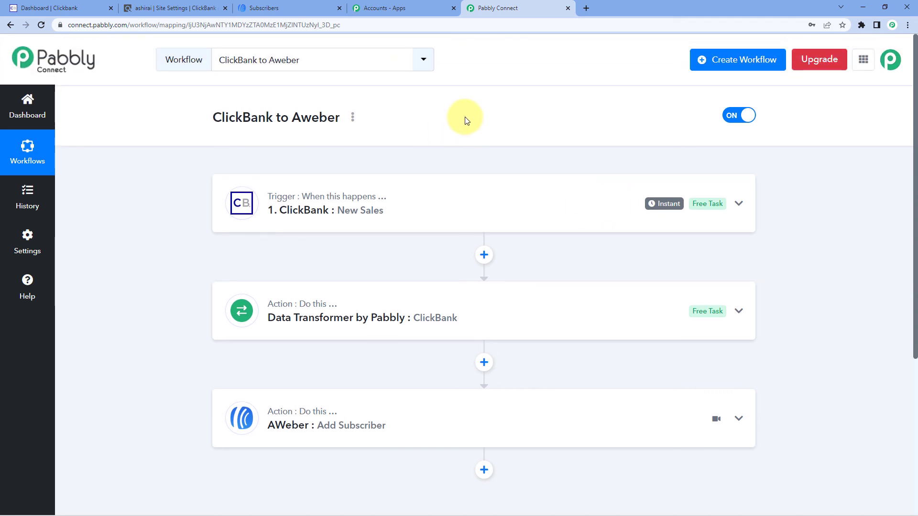